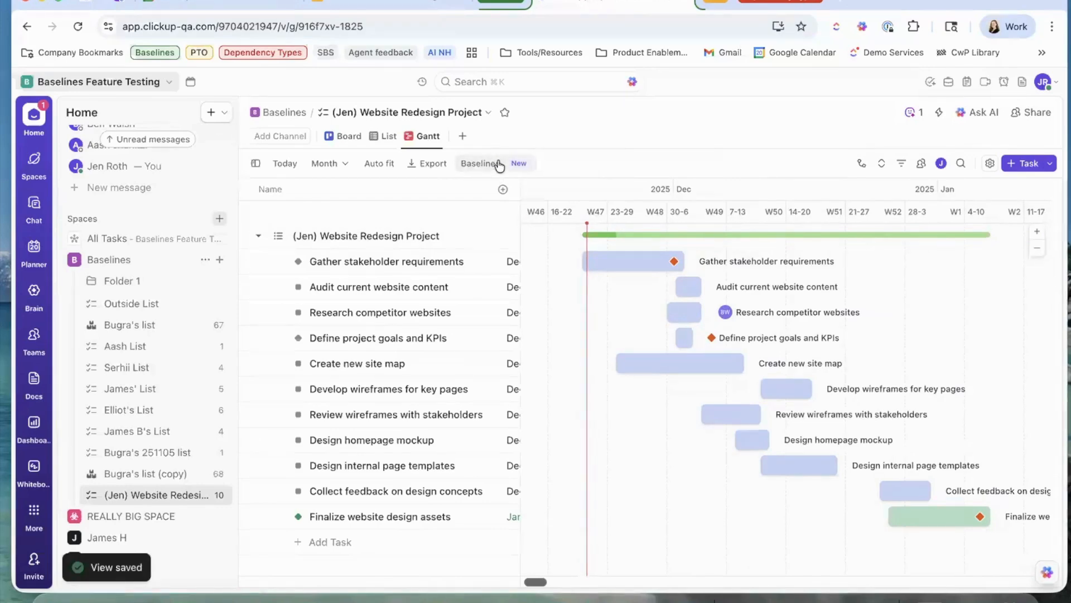
Open the Baselines panel beside the Website Redesign Project Gantt, still empty of baselines.
left_click(498, 164)
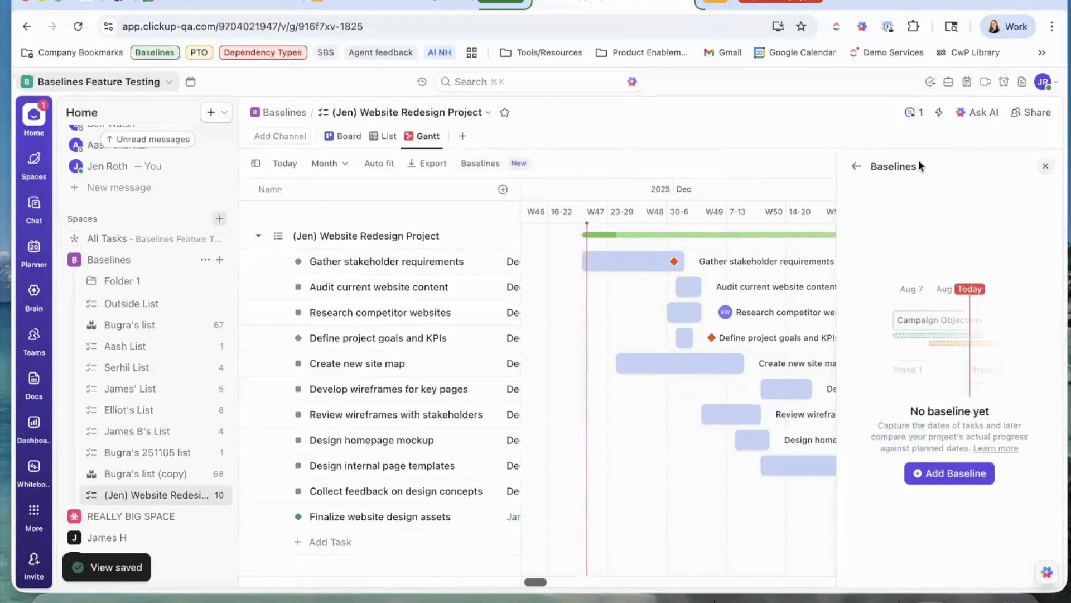
left_click(1045, 166)
left_click(991, 163)
left_click(991, 164)
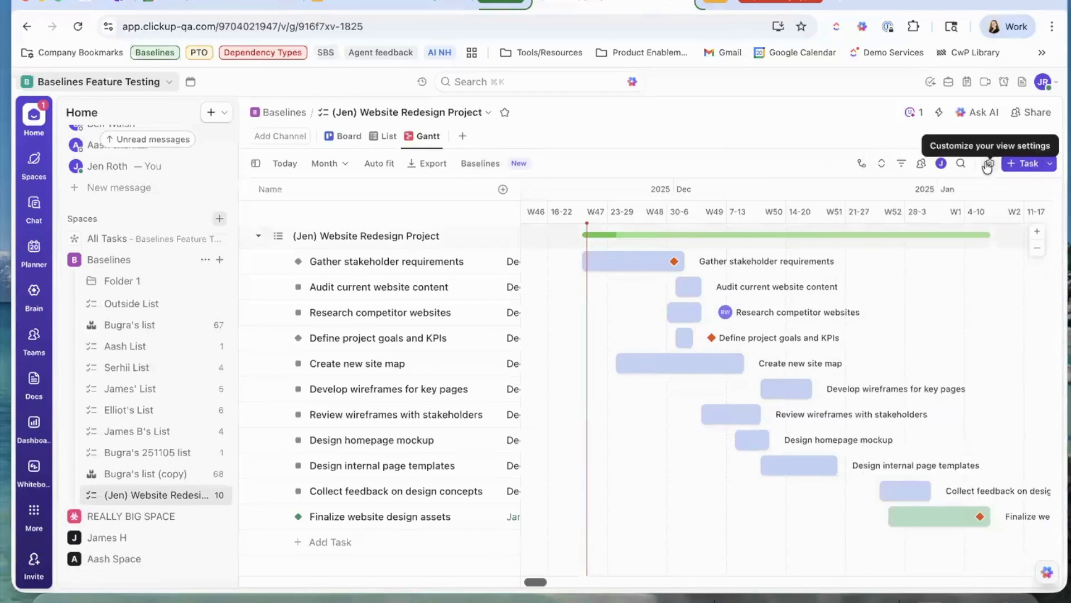
left_click(989, 164)
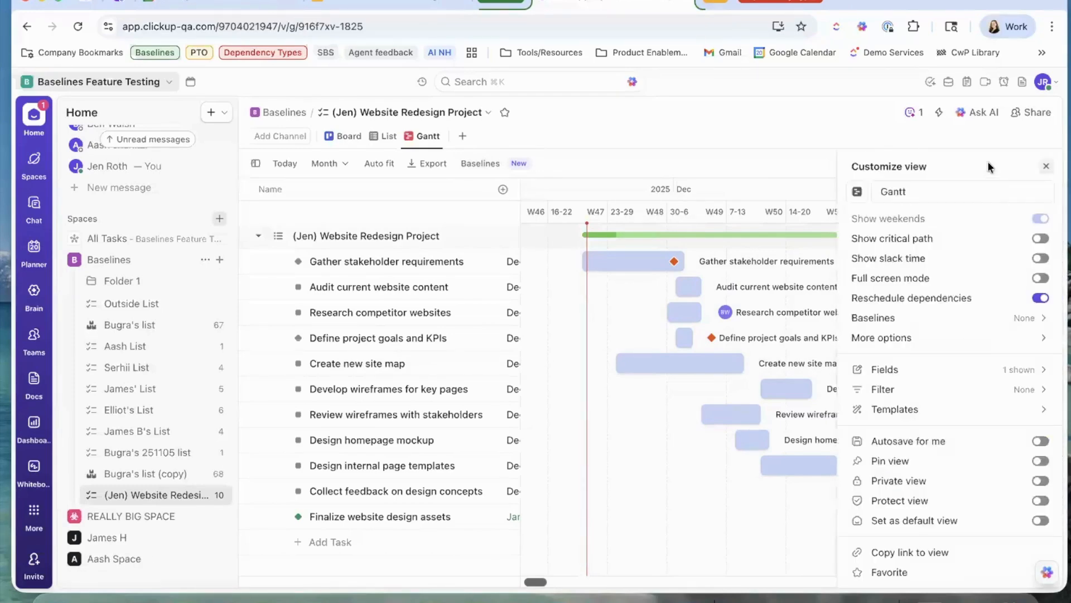
left_click(900, 321)
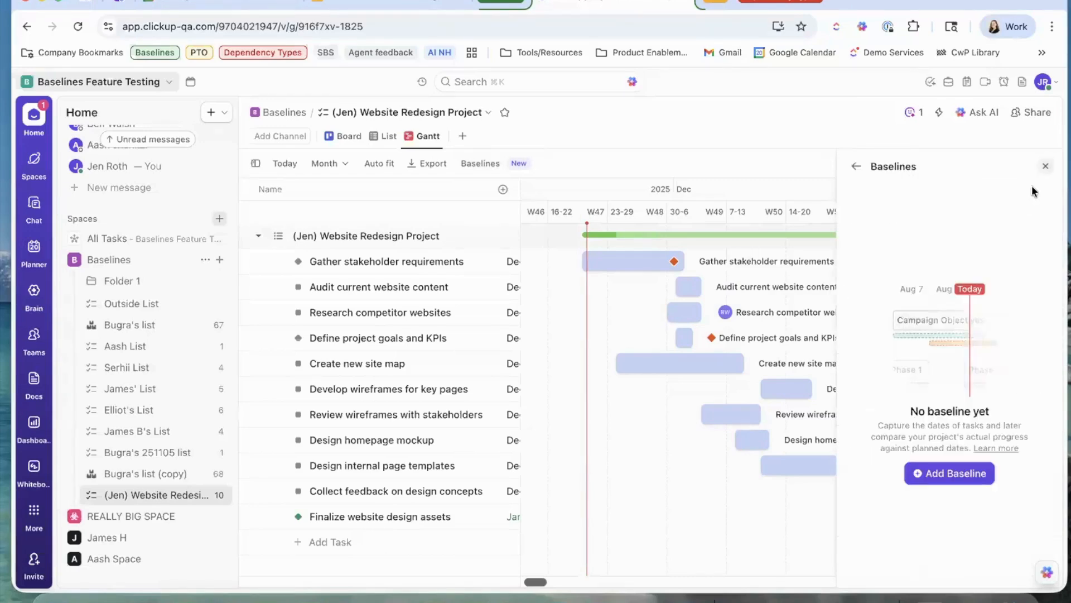
left_click(1044, 167)
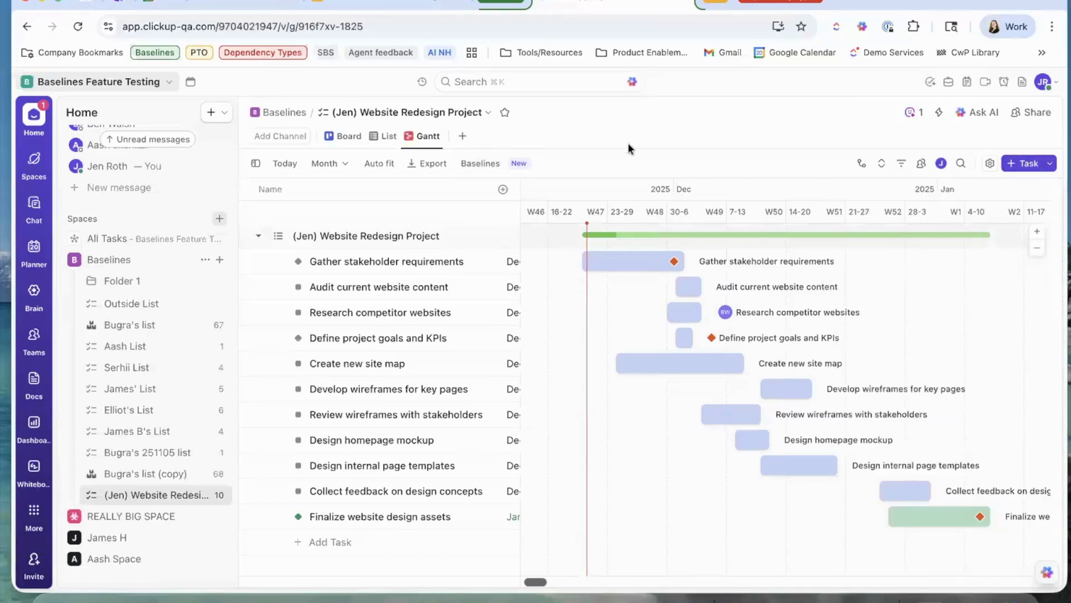
left_click(487, 174)
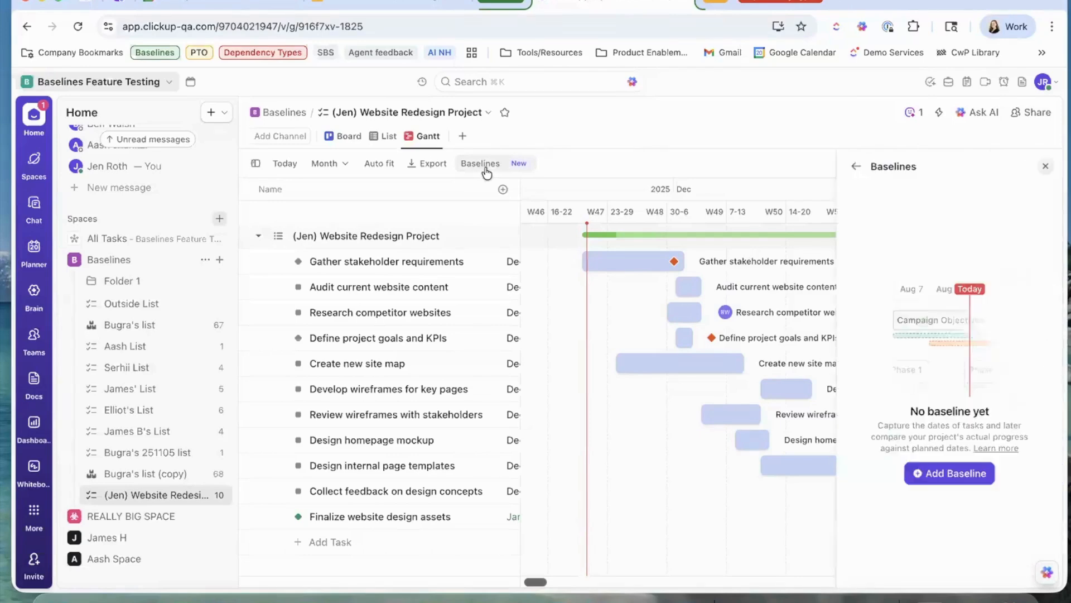
Add a baseline capturing the current task dates.
left_click(964, 472)
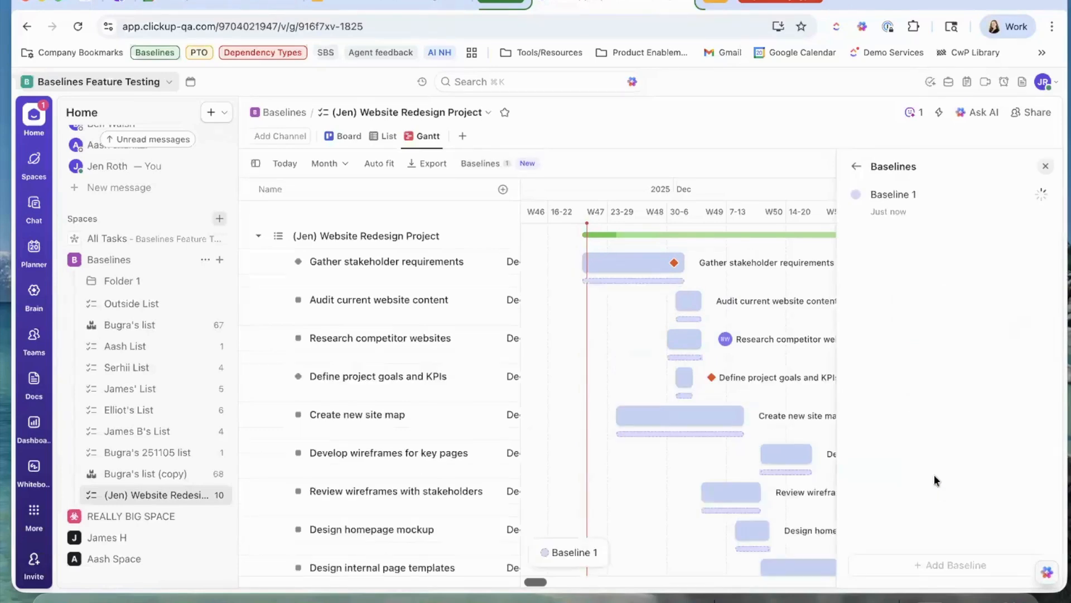
scroll(748, 413, "right", 2)
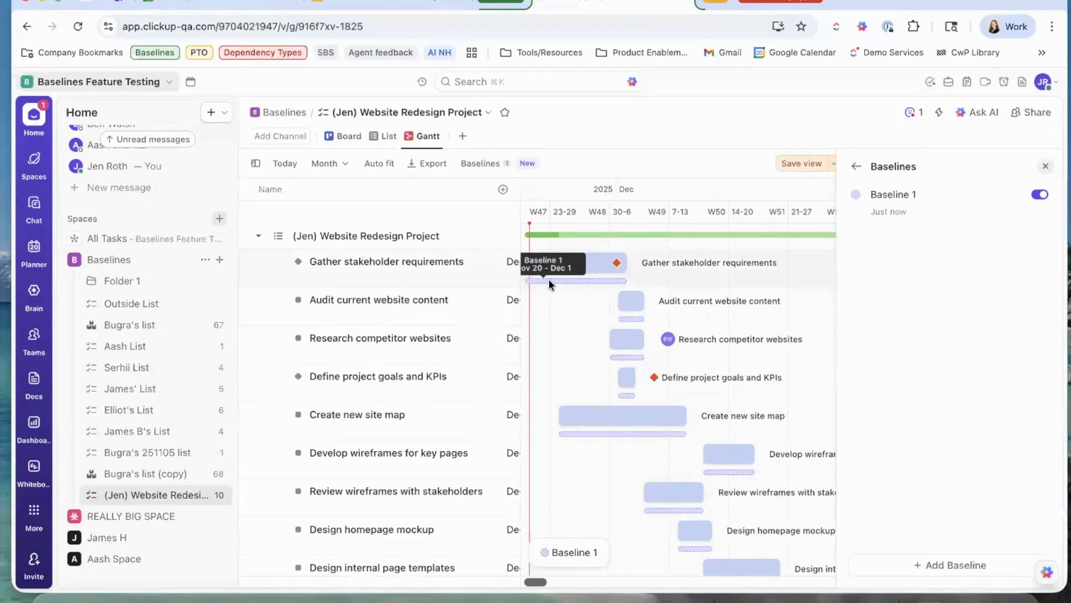
scroll(564, 282, "left", 2)
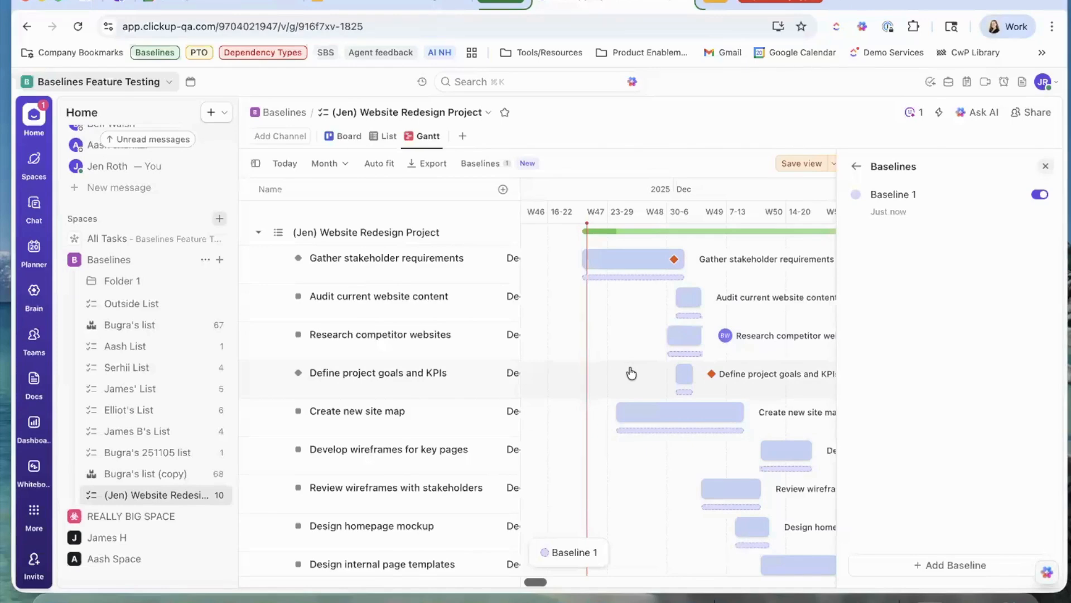
mouse_move(594, 276)
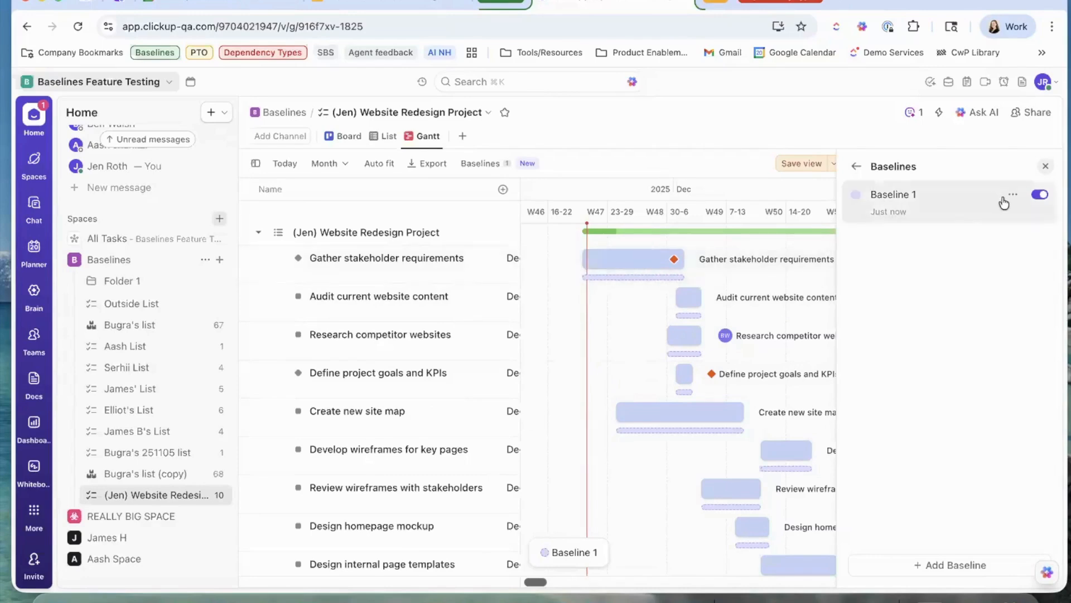
Rename Baseline 1 to 'Start of Project', colour it yellow, and close the panel.
left_click(1012, 194)
left_click(926, 224)
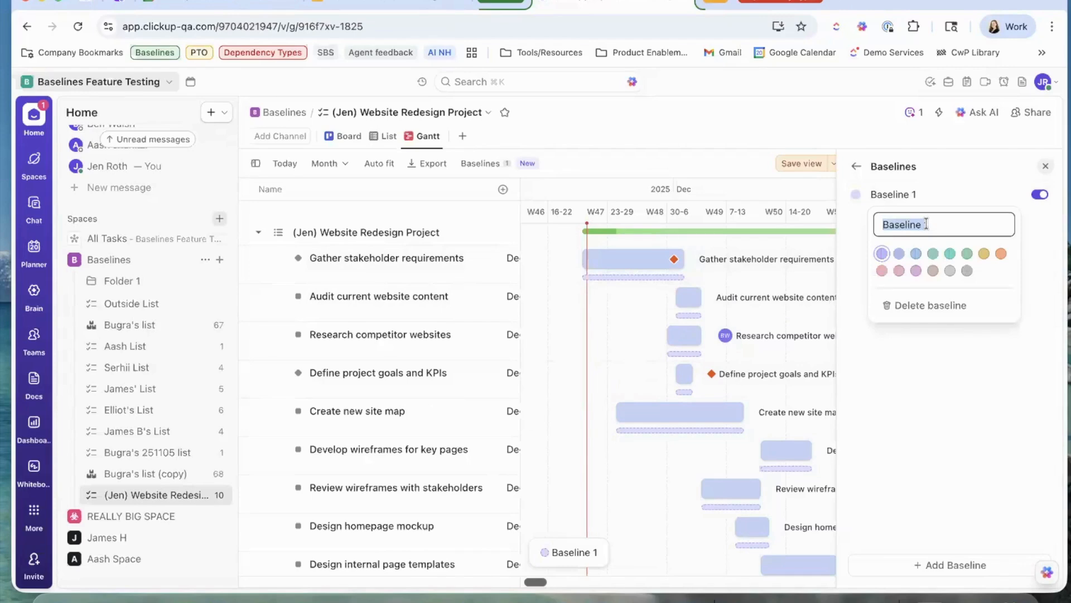
type("Start of Project")
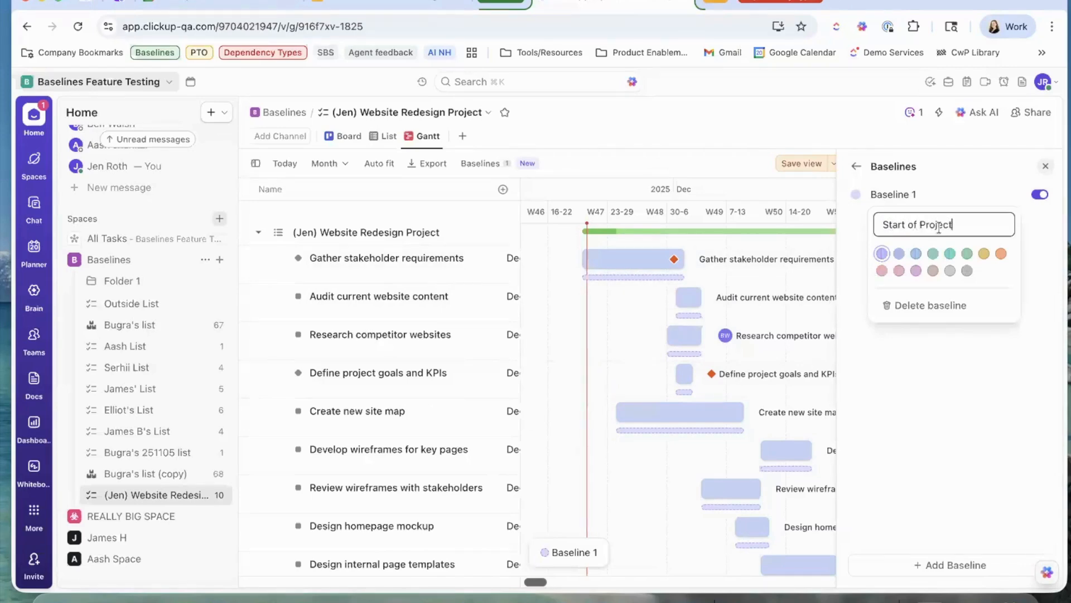
left_click(983, 253)
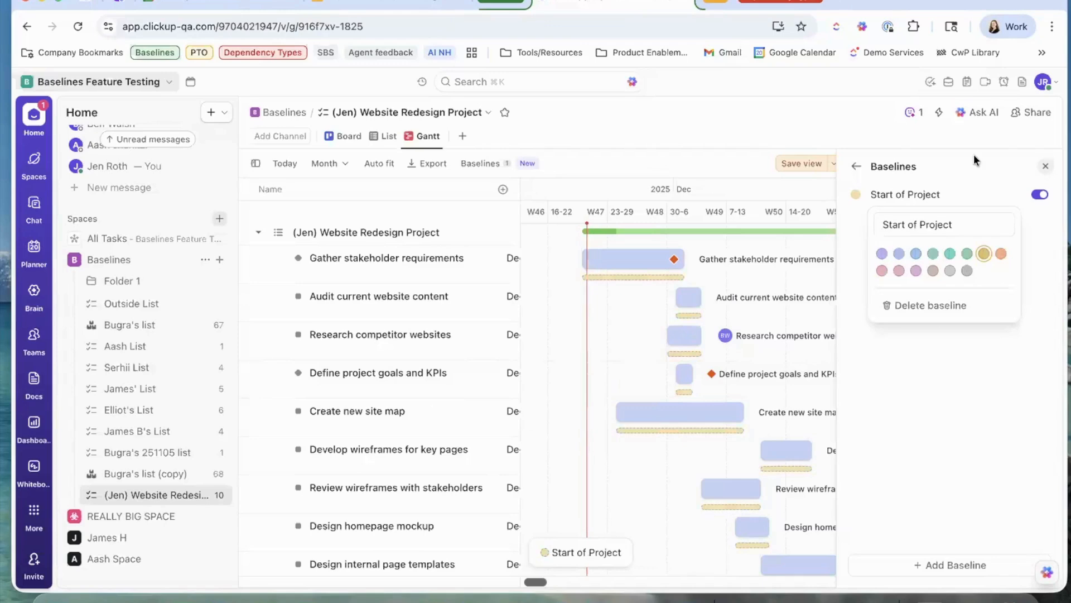
left_click(995, 159)
left_click(1046, 166)
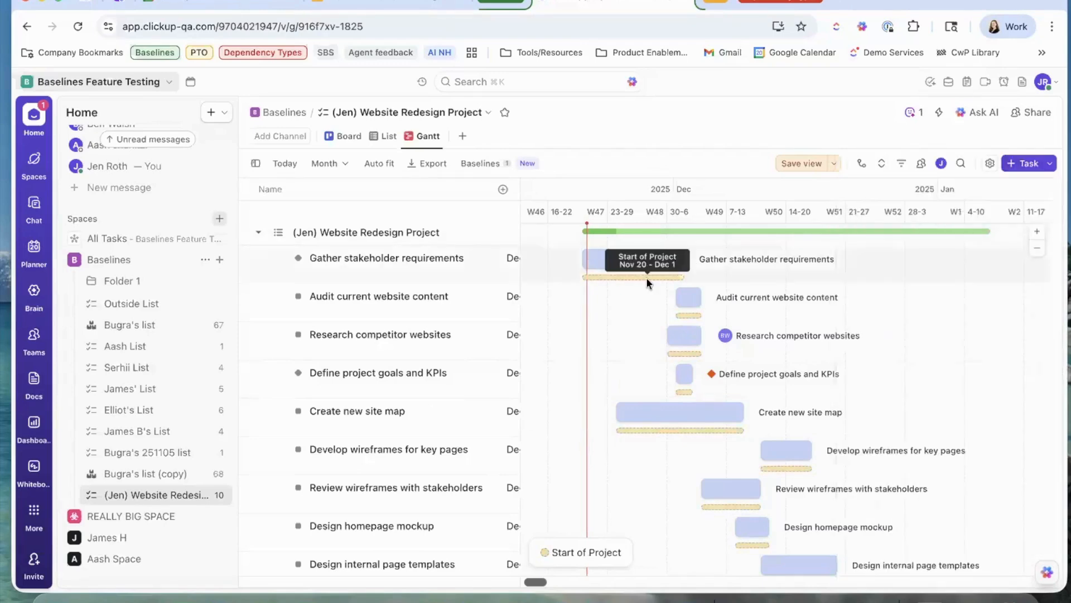
Stretch Gather stakeholder requirements into late December and push the Audit, Research, site map and wireframe tasks later.
mouse_move(637, 265)
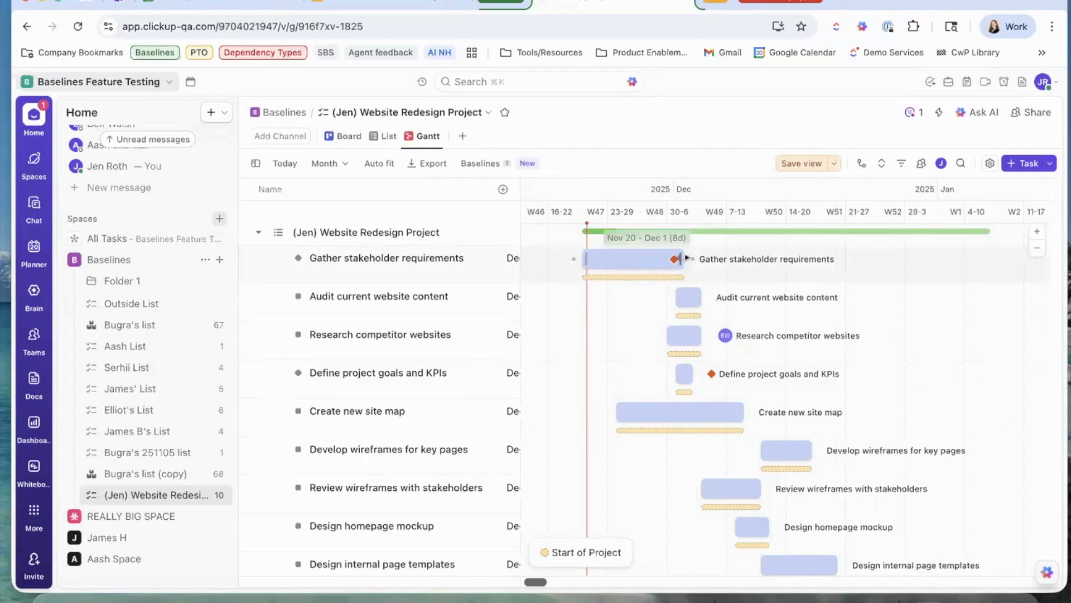
left_click_drag(679, 259, 700, 259)
left_click_drag(836, 263, 860, 258)
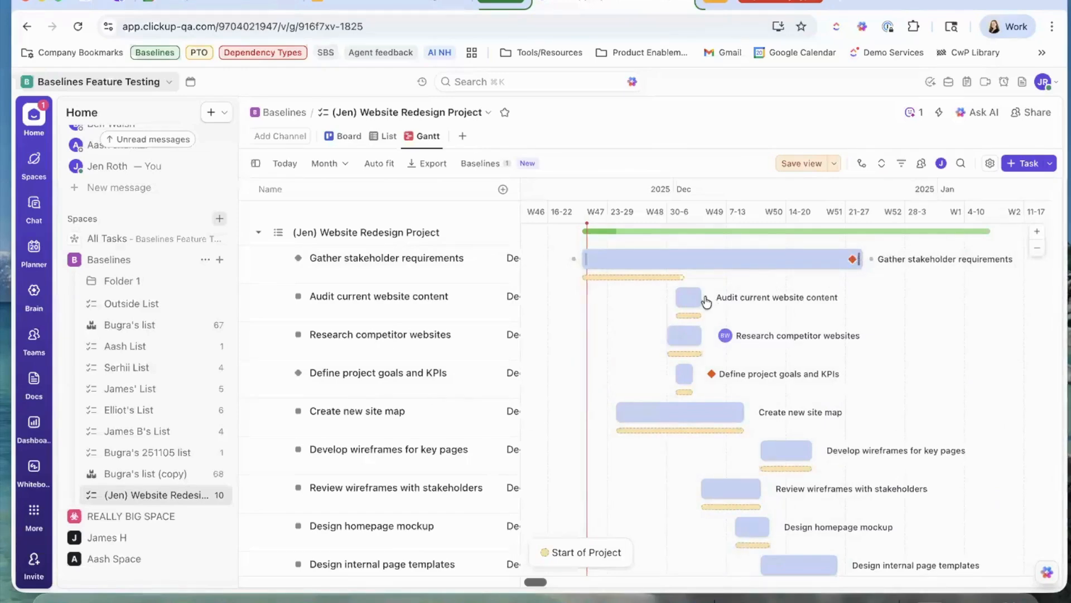
left_click_drag(690, 300, 809, 298)
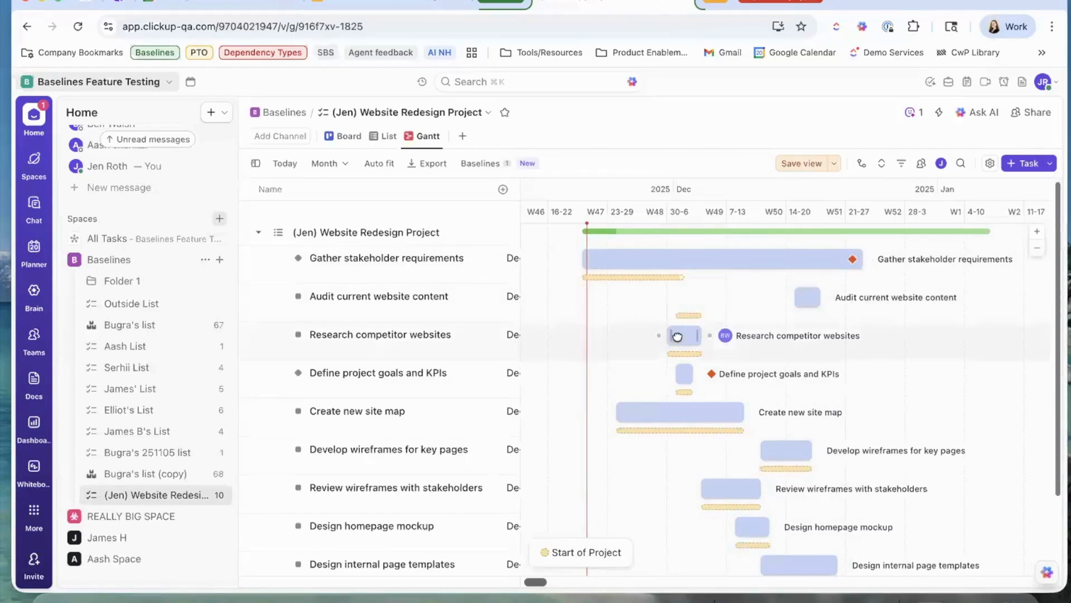
left_click_drag(694, 335, 798, 335)
left_click_drag(683, 412, 796, 413)
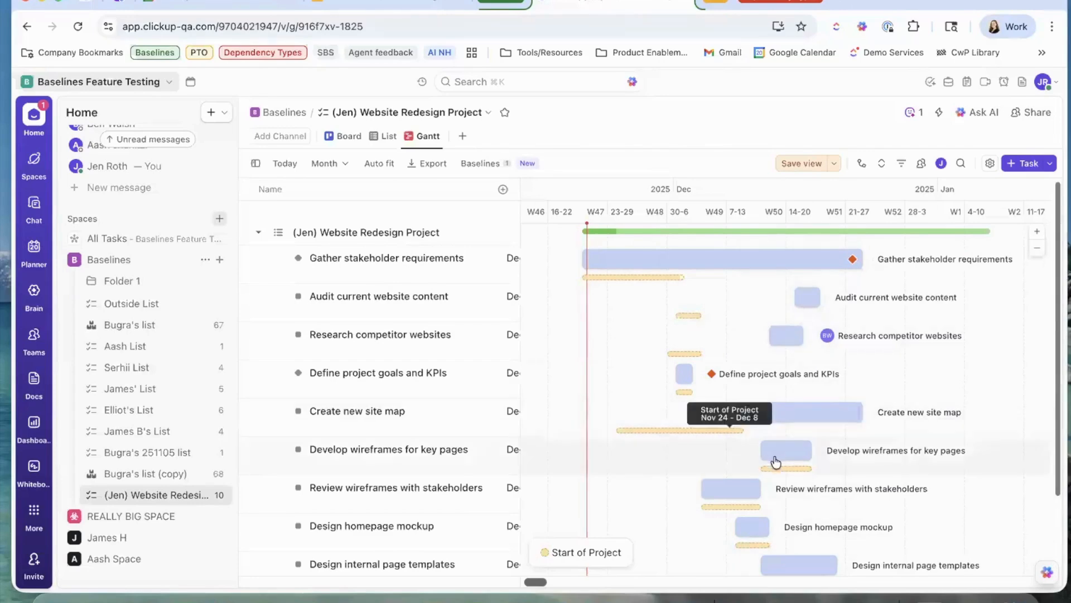
left_click_drag(782, 450, 874, 451)
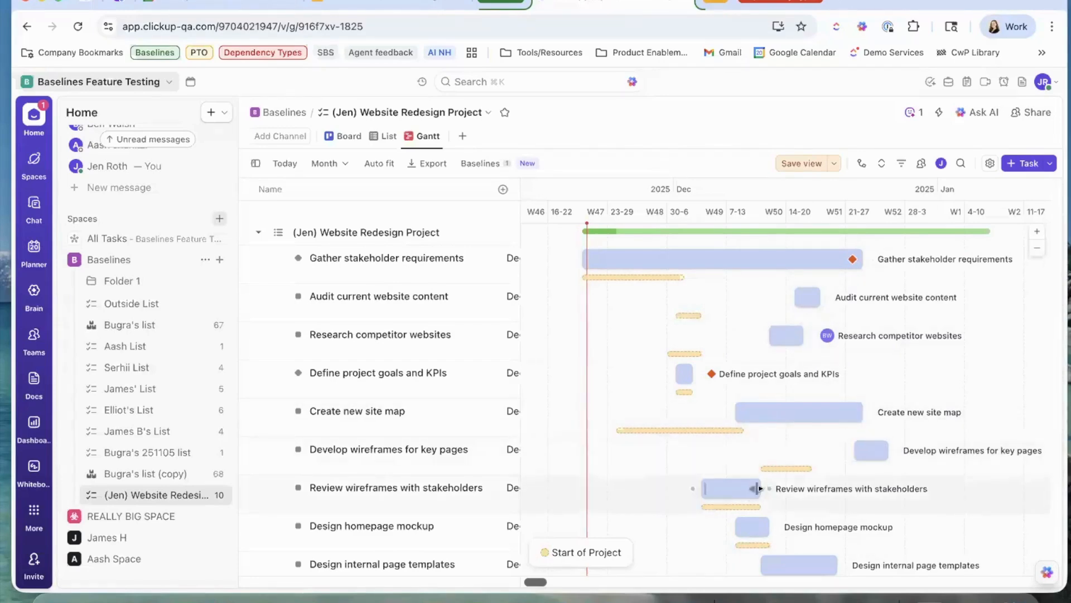
left_click_drag(760, 489, 887, 489)
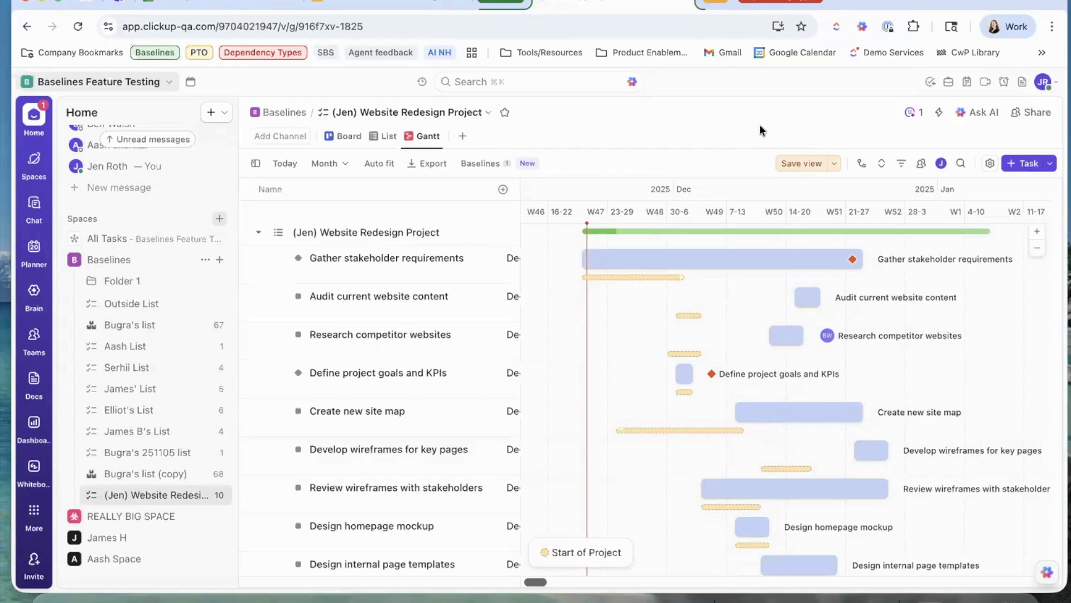
Add a second baseline named 'Main Milestone', colour it pink, and close the panel.
left_click(490, 164)
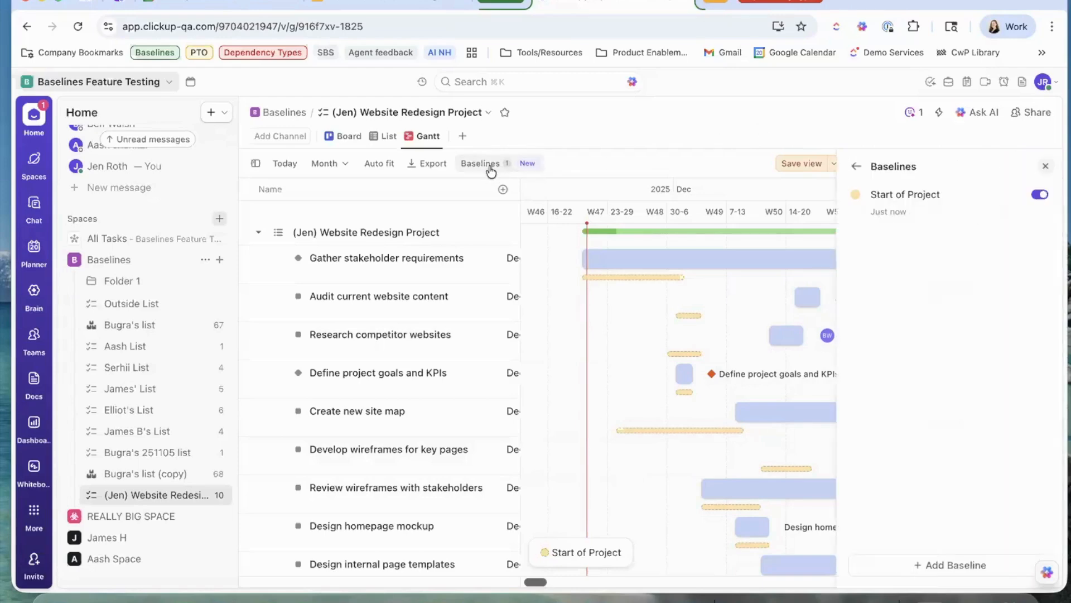
left_click(971, 567)
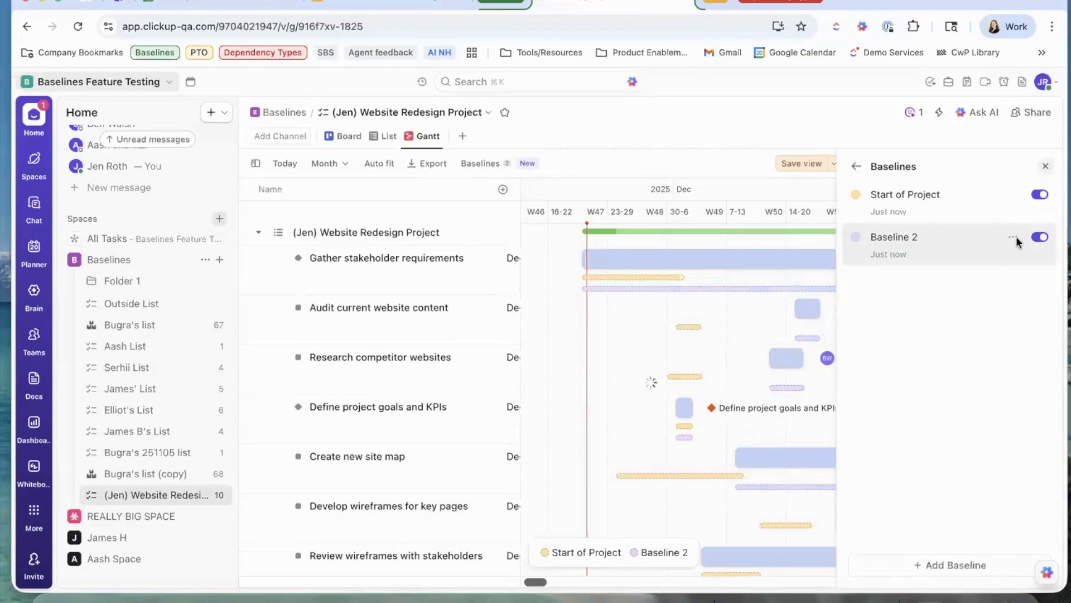
left_click(1016, 238)
triple_click(960, 262)
type("Main M")
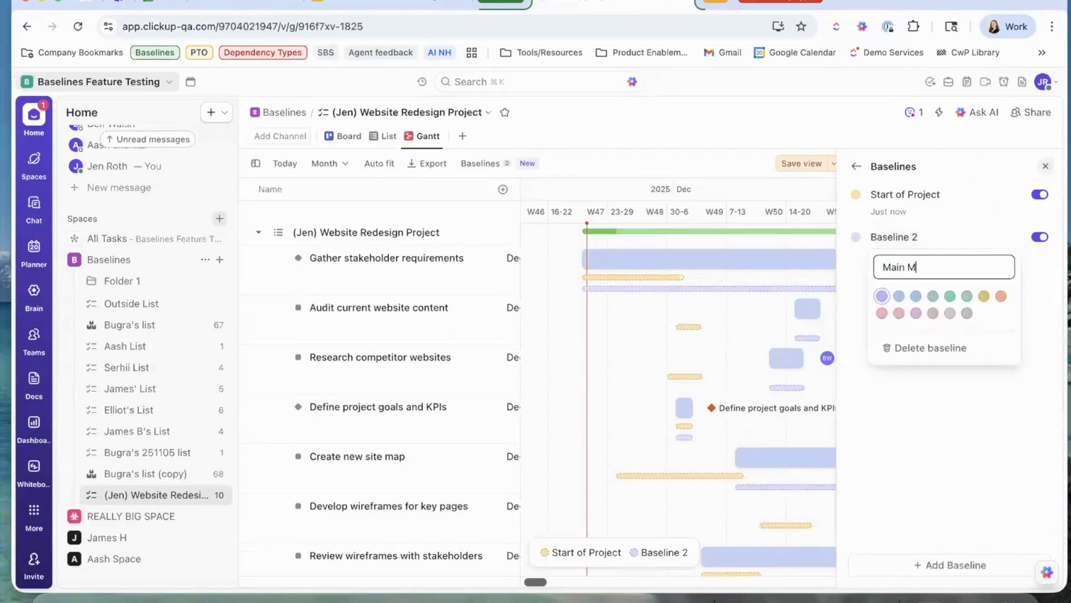
type("ilestone")
left_click(899, 312)
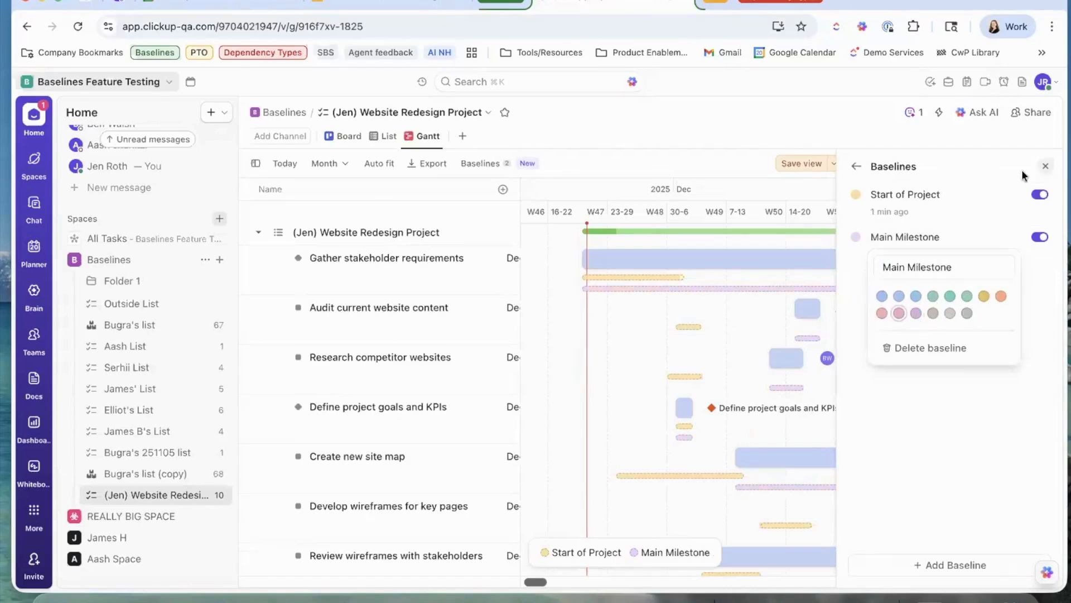
left_click(1046, 168)
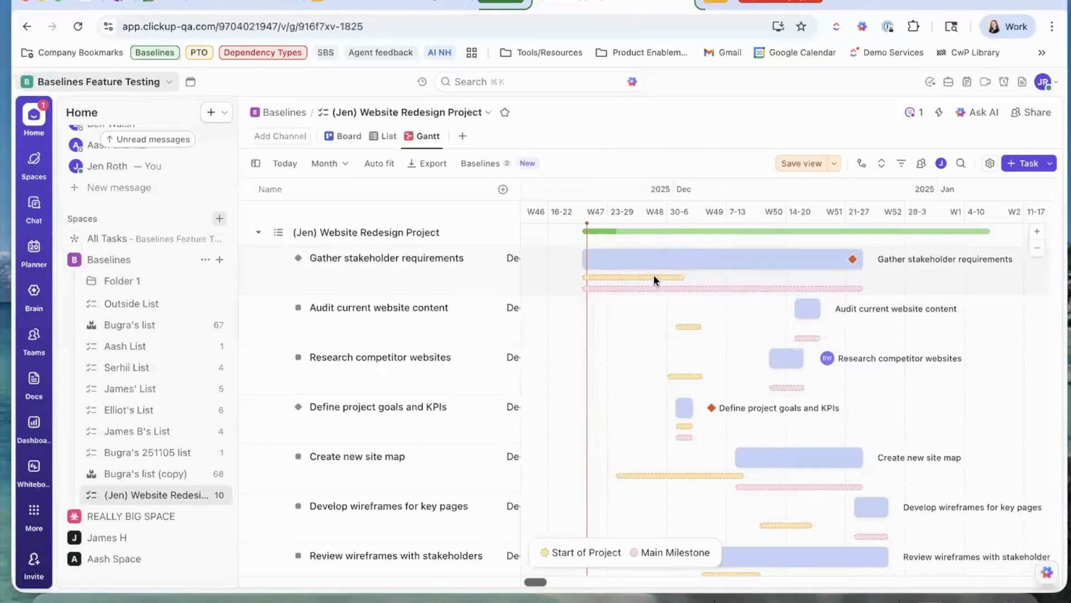
Open the Research competitor websites task from the Gantt.
mouse_move(677, 277)
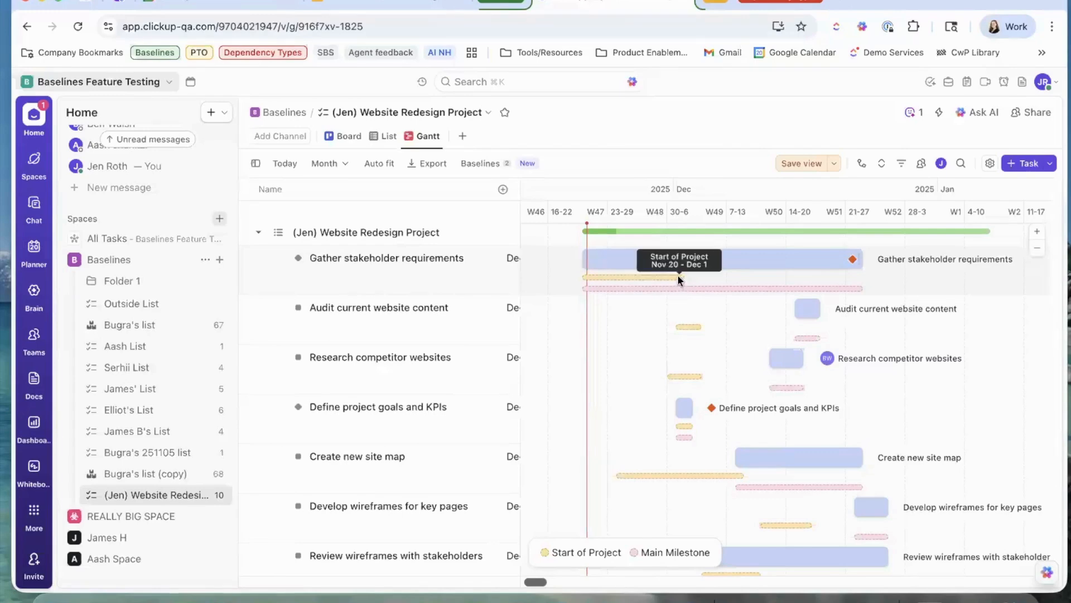
mouse_move(859, 291)
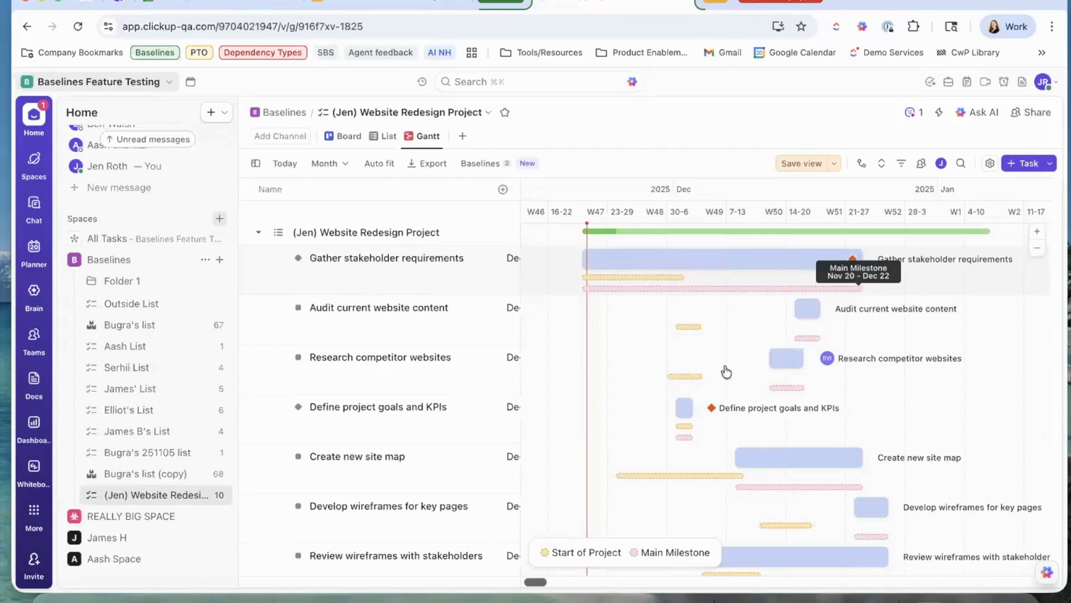
mouse_move(678, 377)
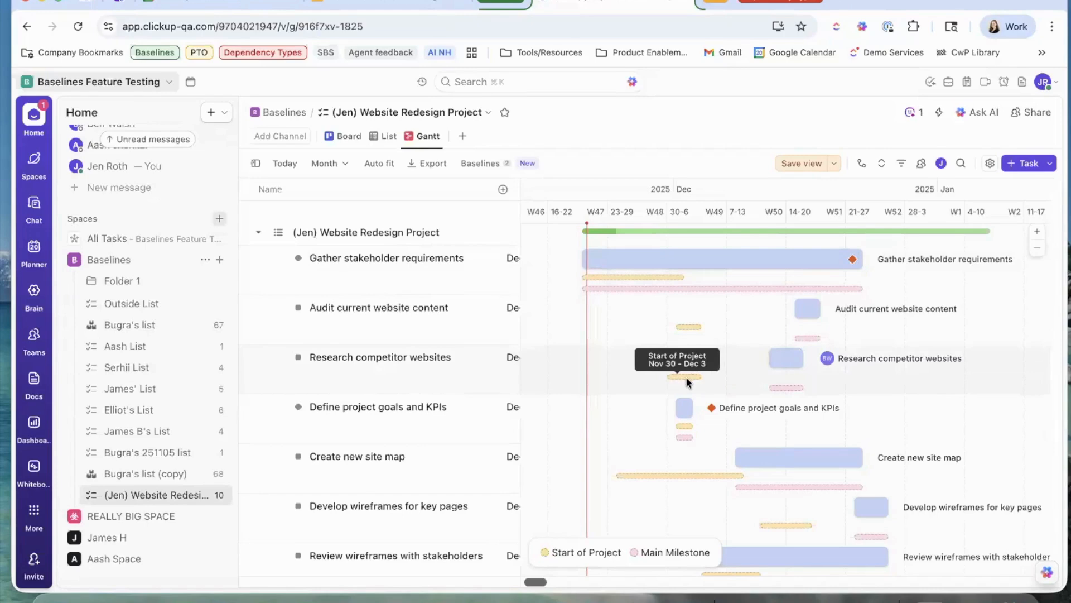
left_click(781, 356)
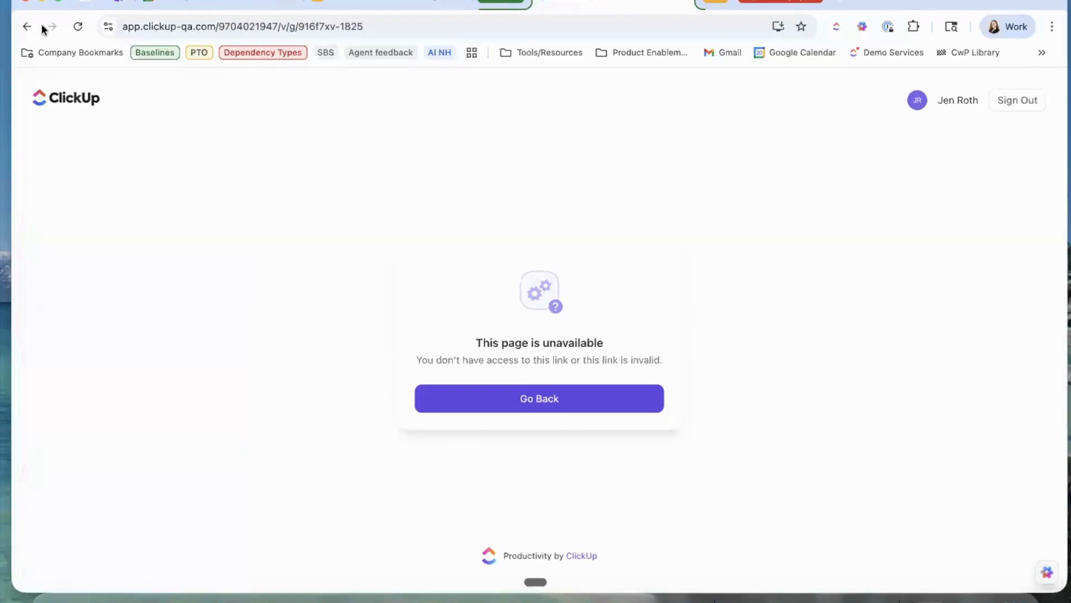
Go back, expand the Baselines space, open the (Jen) Website Redesign Project list, and reload it.
left_click(26, 26)
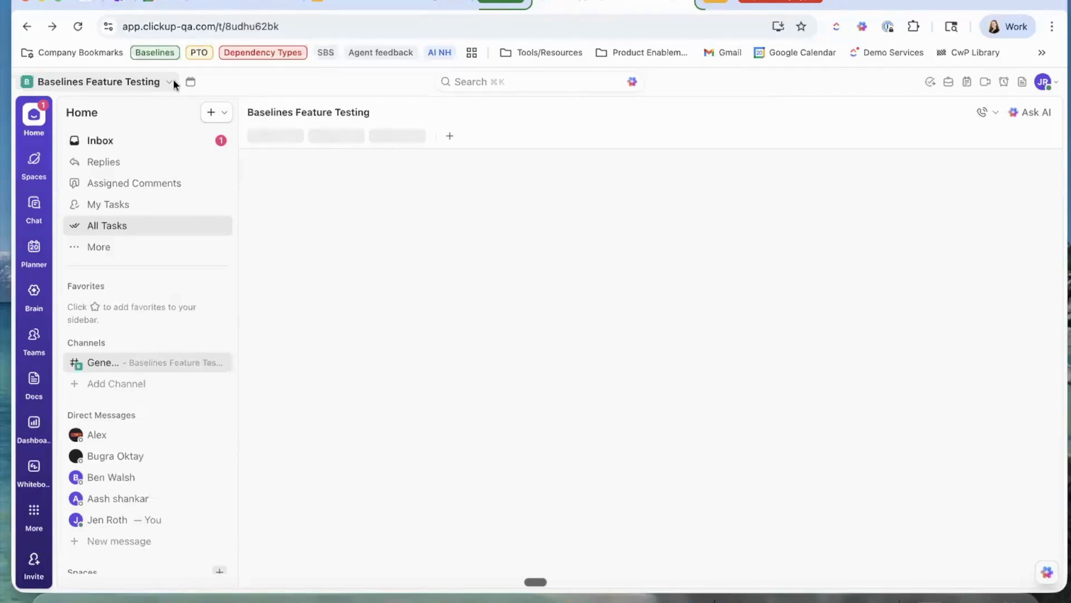
scroll(123, 344, "down", 5)
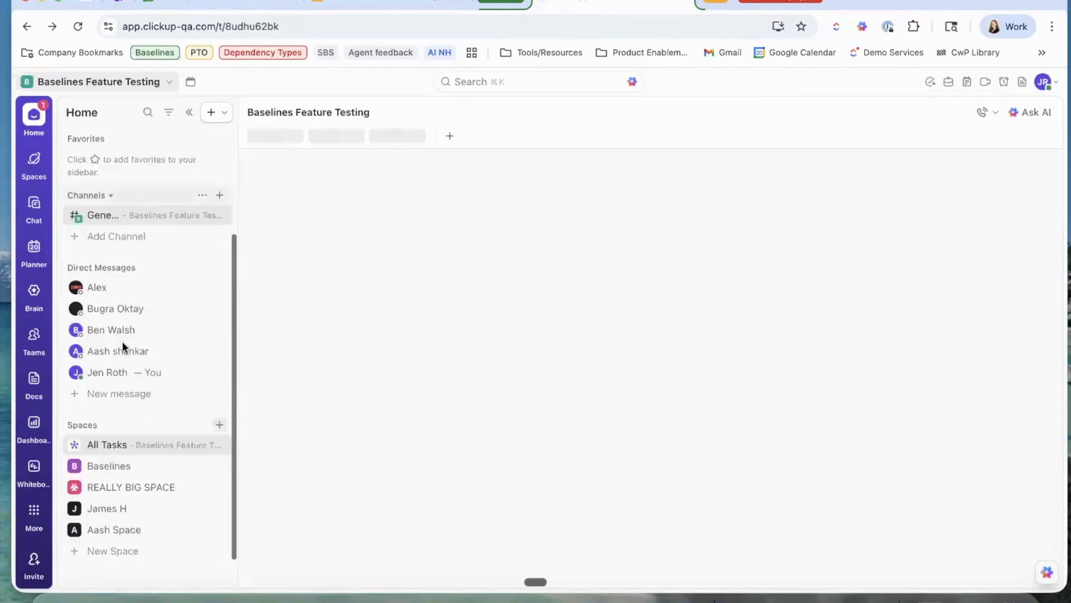
left_click(77, 447)
scroll(111, 474, "down", 3)
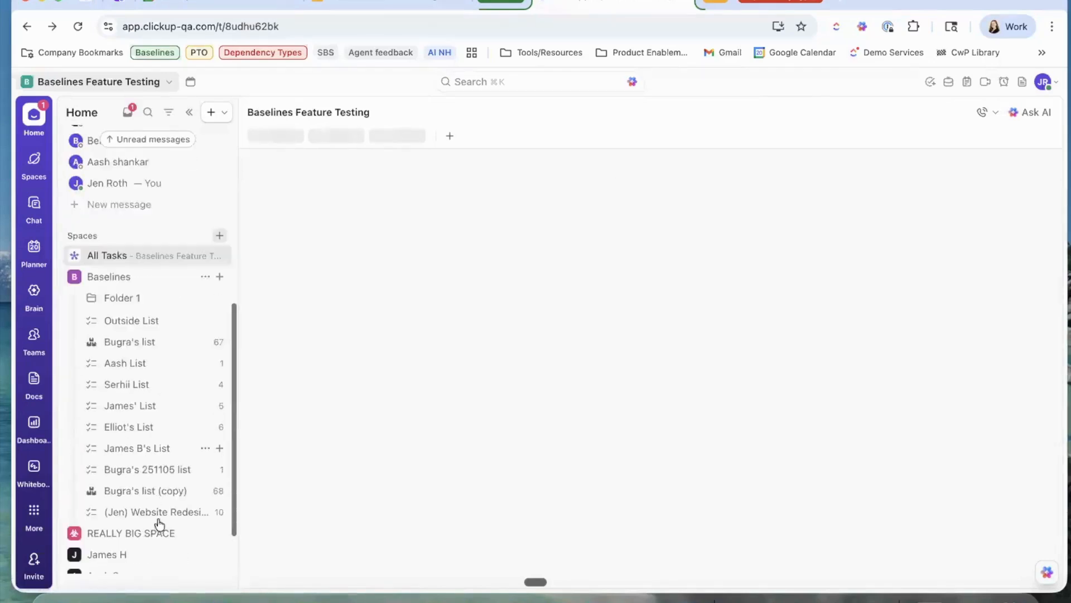
left_click(152, 508)
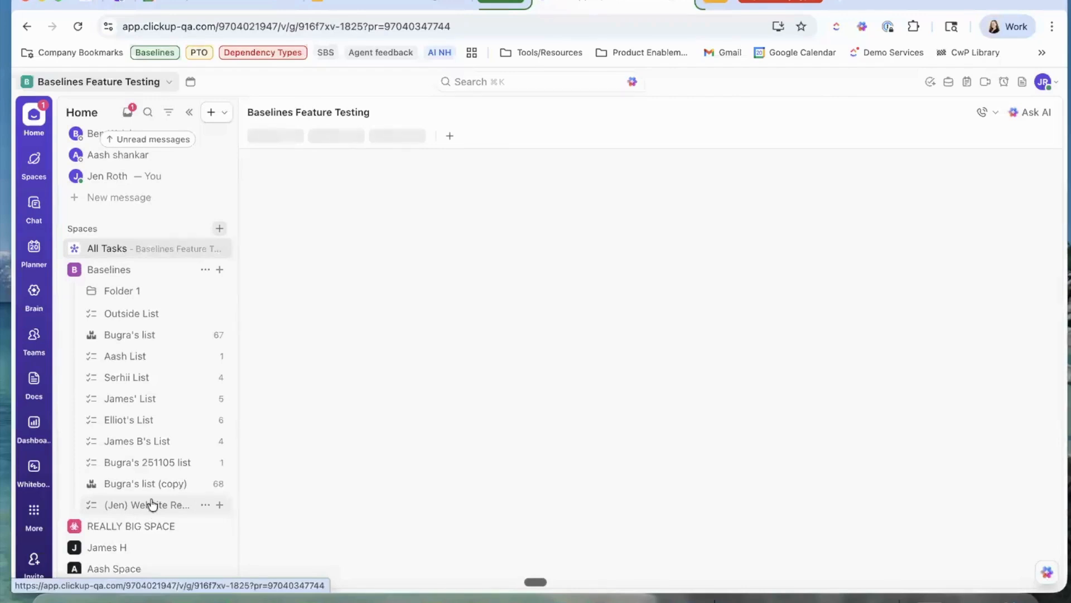
left_click(77, 27)
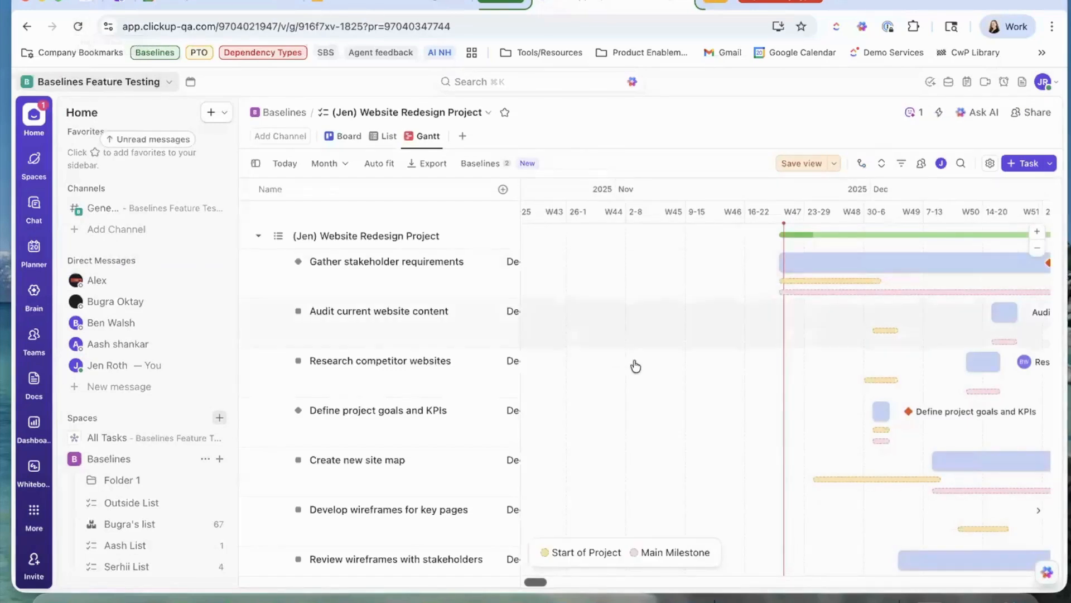
Extend Gather stakeholder requirements and Research competitor websites into January, and move Create new site map later.
scroll(641, 369, "right", 3)
scroll(642, 368, "right", 1)
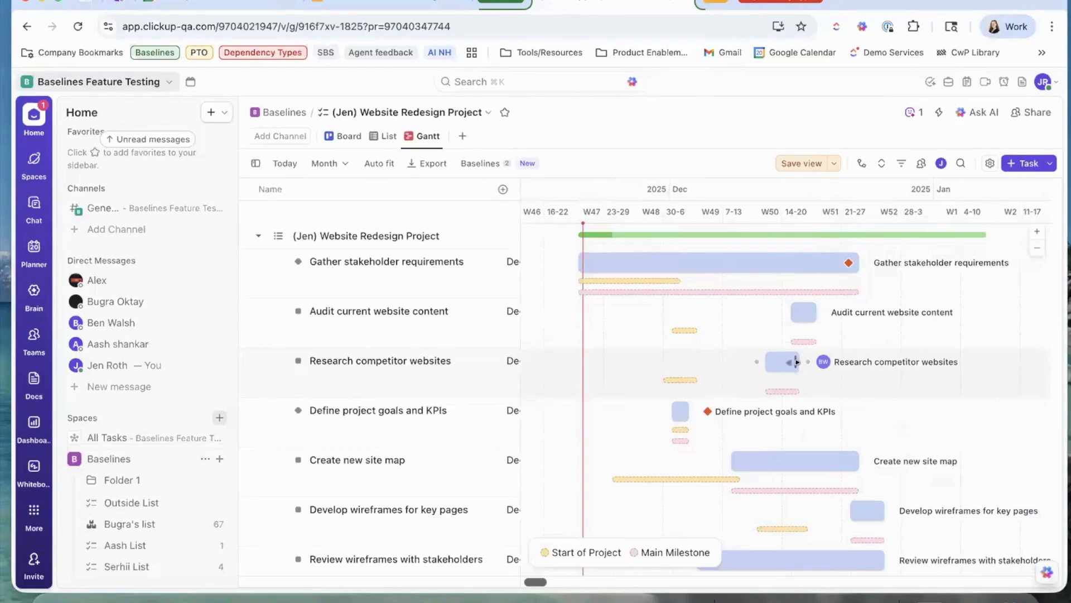
mouse_move(784, 390)
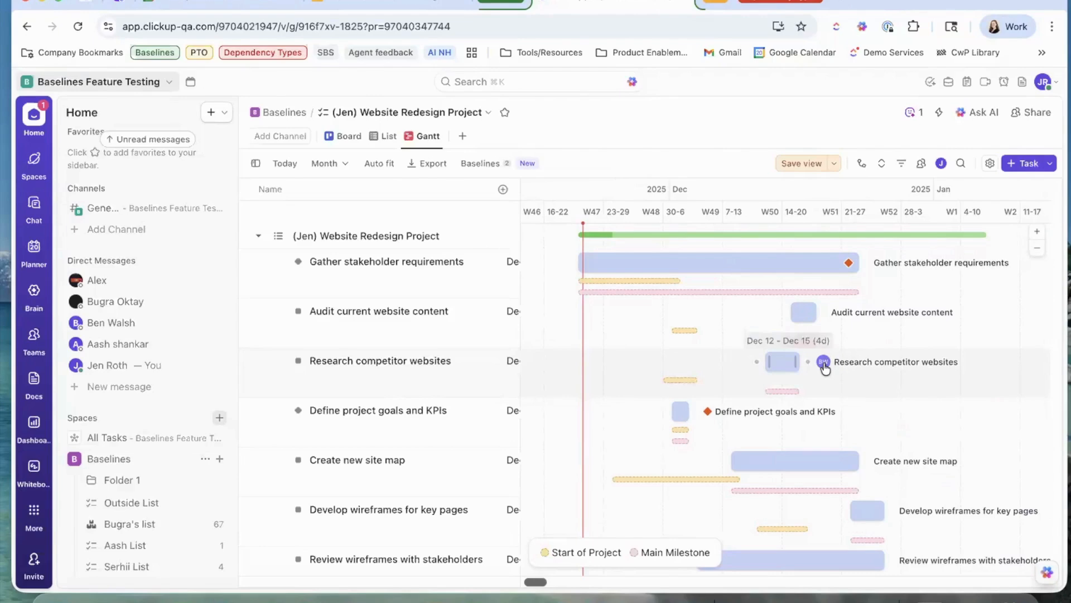
scroll(825, 368, "right", 2)
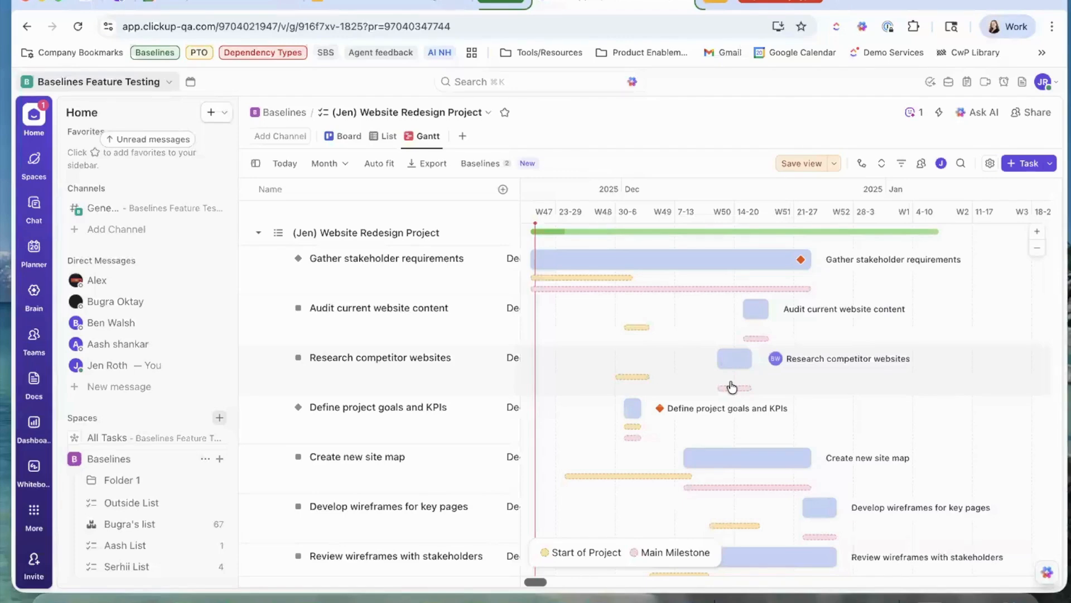
scroll(732, 386, "right", 6)
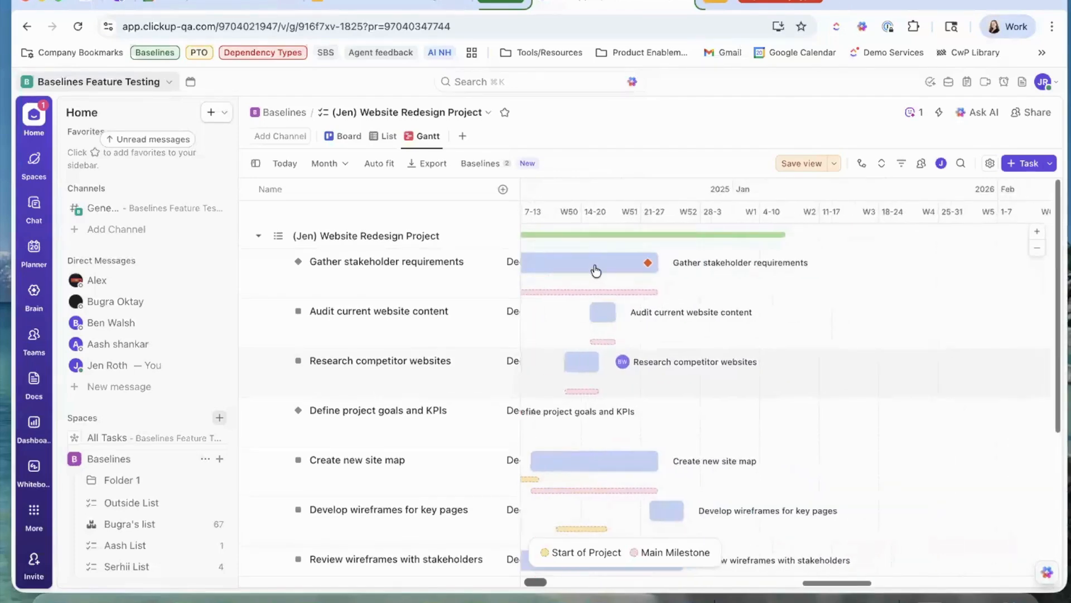
left_click_drag(656, 262, 789, 262)
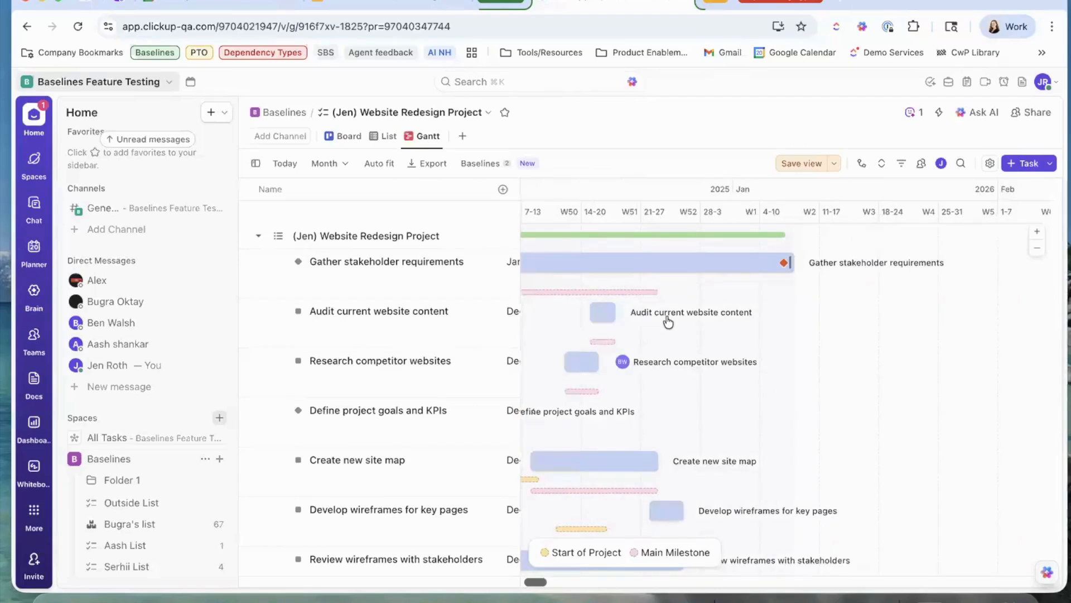
left_click_drag(597, 362, 751, 362)
left_click_drag(621, 463, 741, 466)
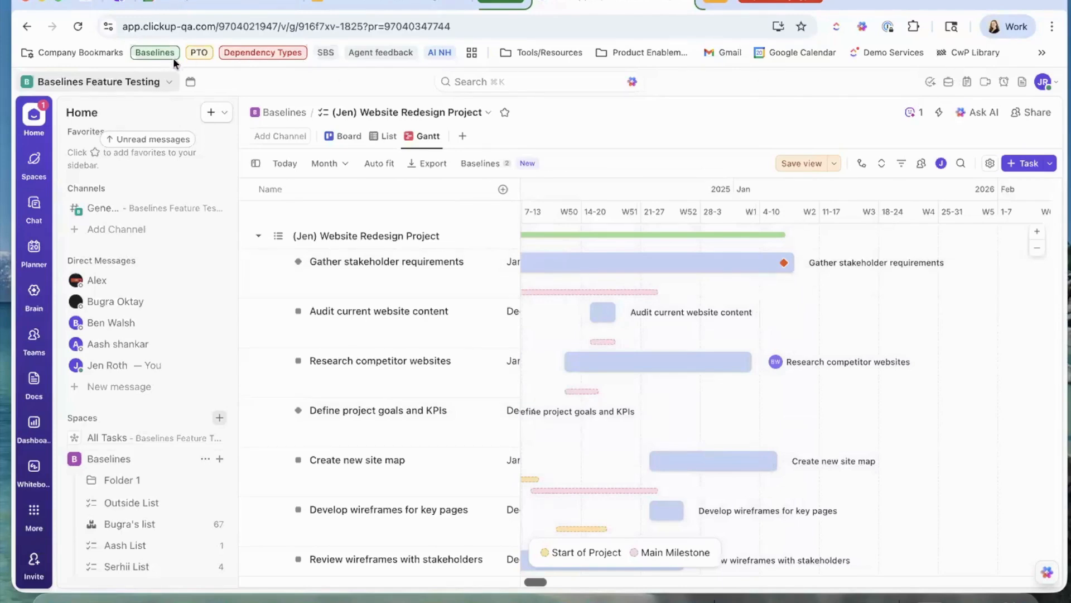
Add a third baseline named 'End of Project'.
left_click(480, 163)
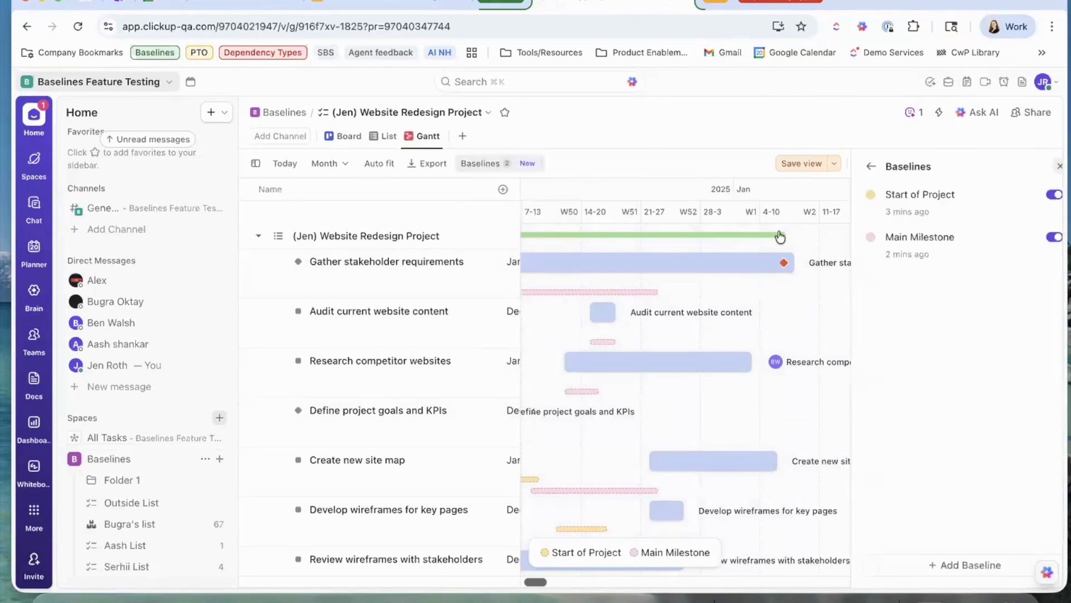
left_click(957, 564)
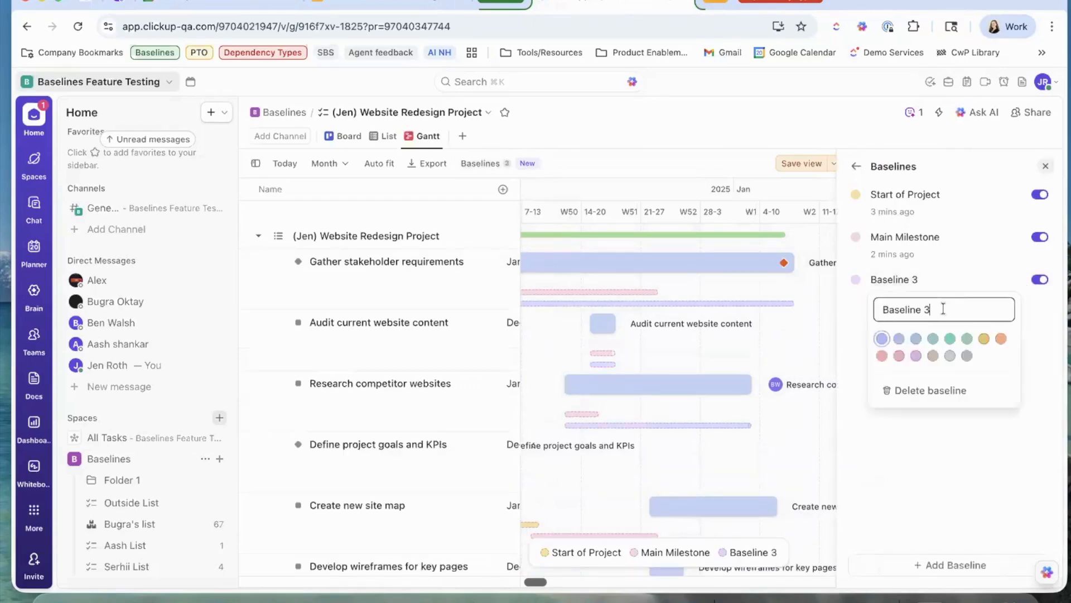
key("super+a")
type("End of Porj")
key("BackSpace")
key("BackSpace")
type("roject")
left_click(1044, 167)
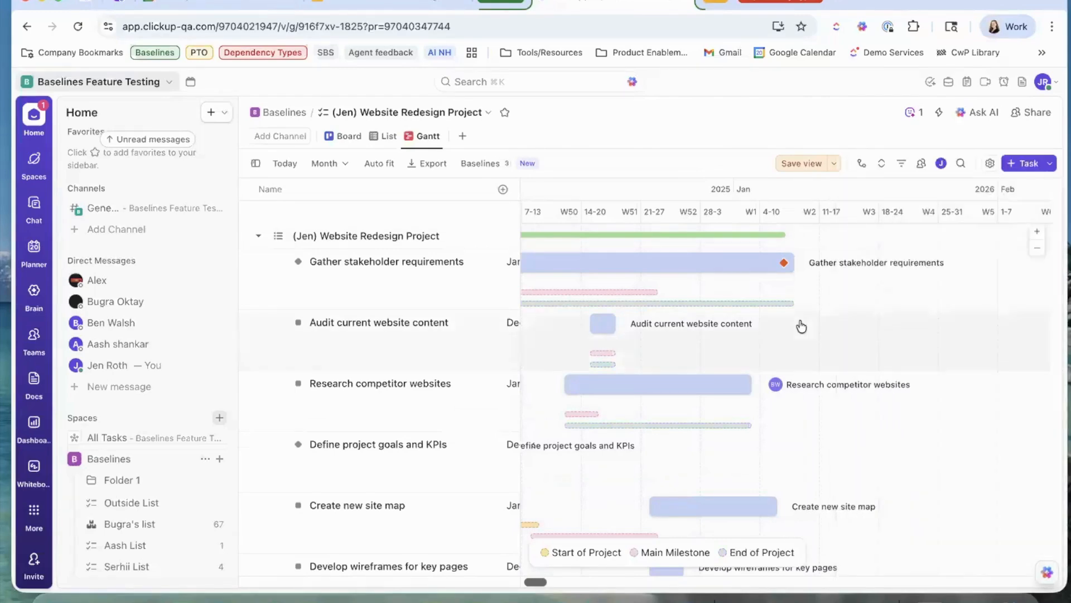
Hide the Main Milestone baseline bars via the legend, leaving Start of Project visible.
scroll(802, 326, "left", 5)
mouse_move(653, 282)
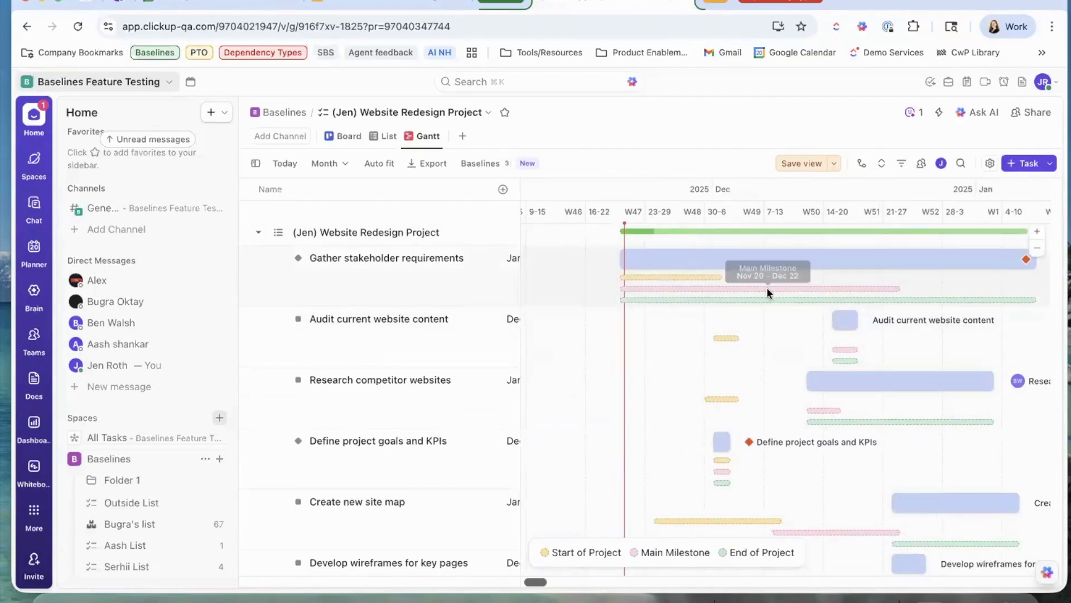
mouse_move(1021, 299)
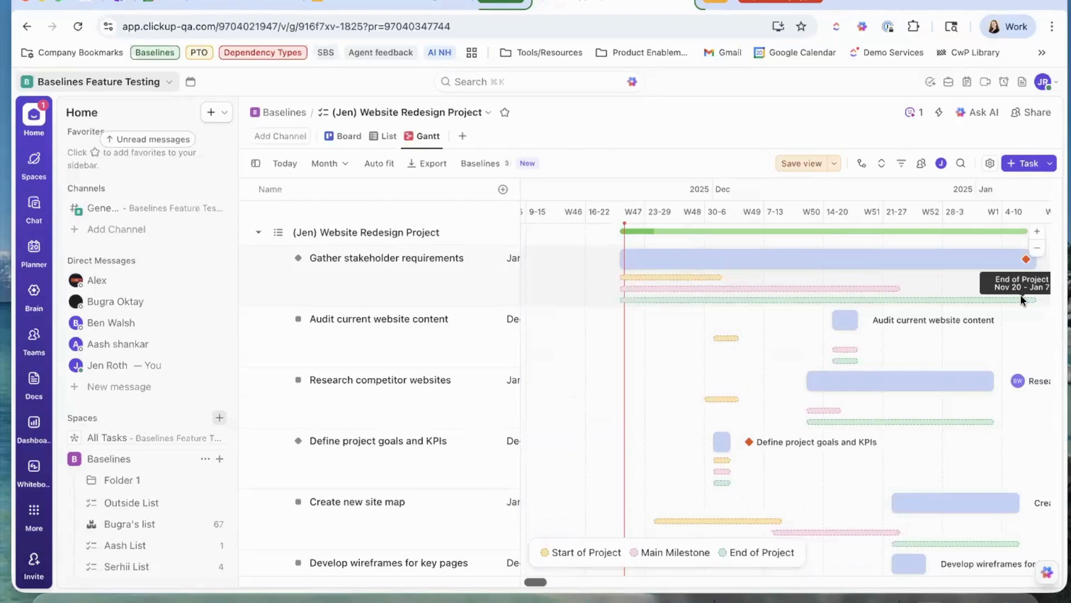
left_click(606, 552)
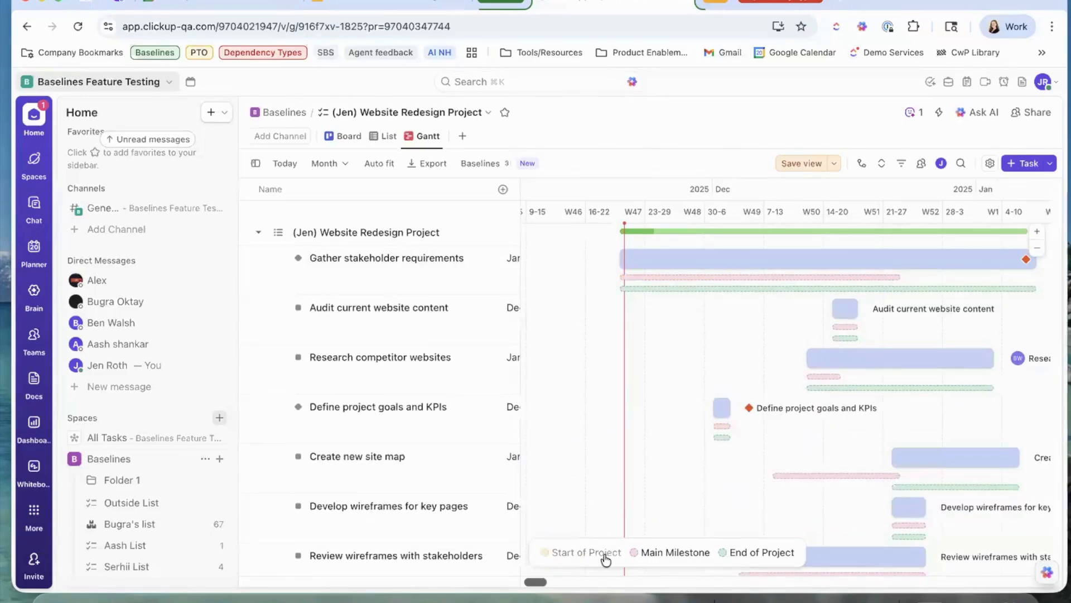
left_click(606, 554)
left_click(674, 553)
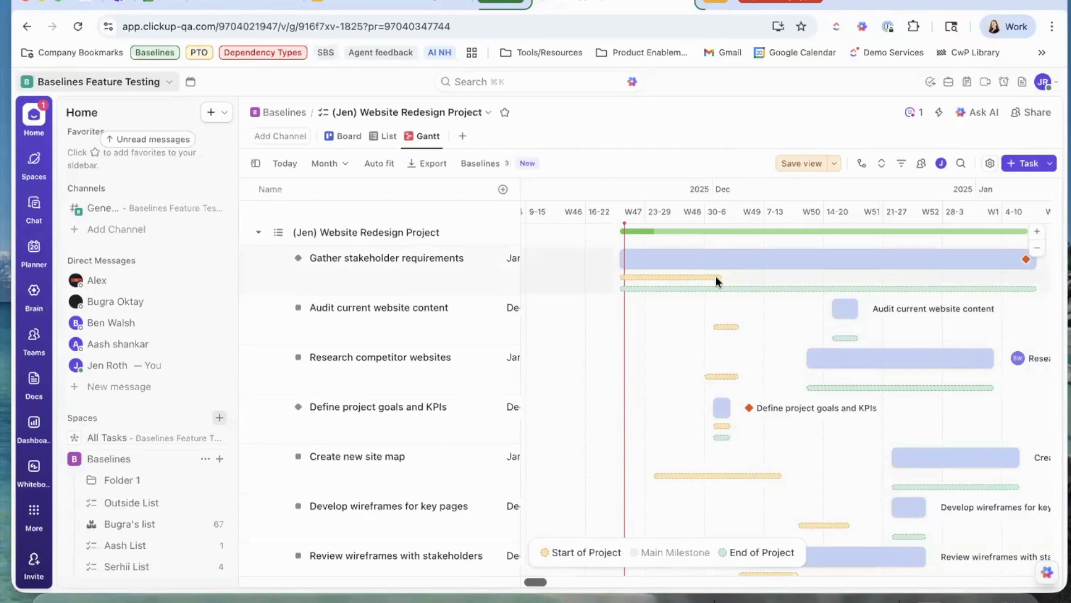
mouse_move(717, 277)
scroll(715, 276, "right", 2)
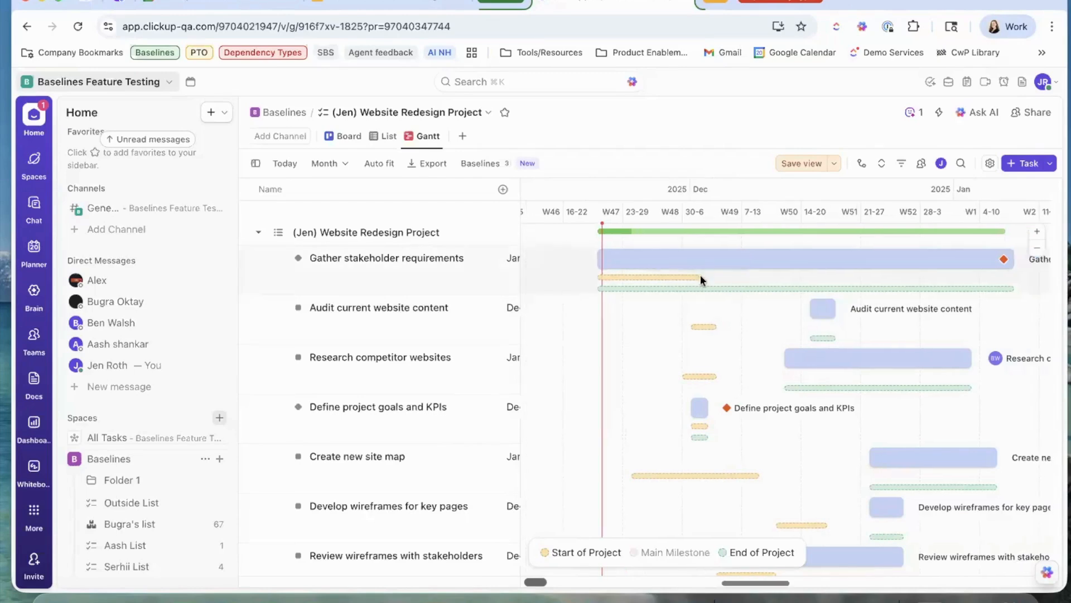
mouse_move(1008, 285)
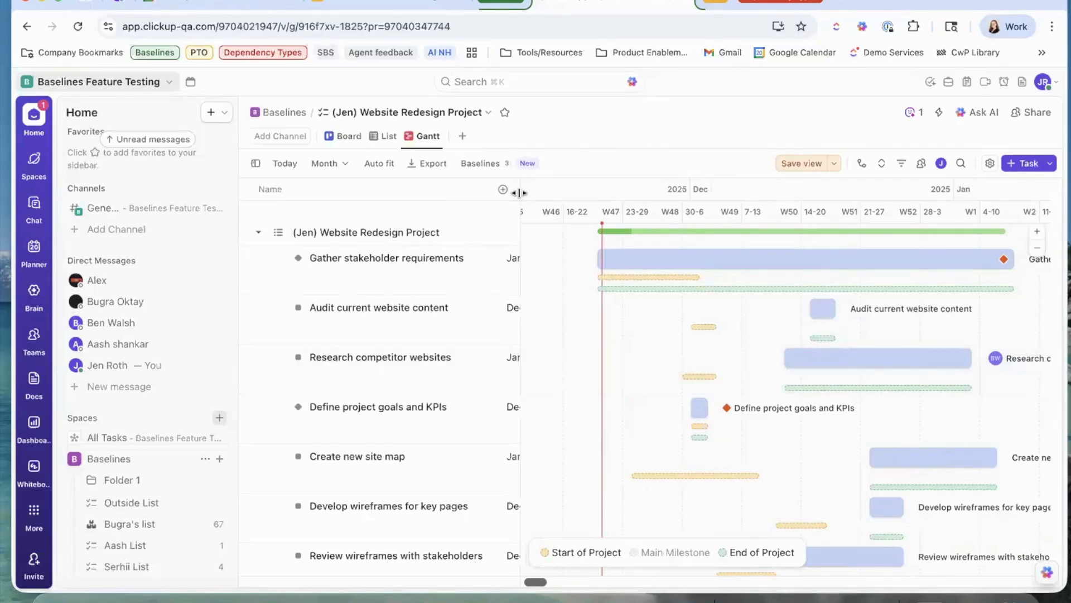
Widen the task list to show Due Date and add duration [Main Milestone] and duration [Start of Project] columns.
left_click_drag(519, 192, 727, 196)
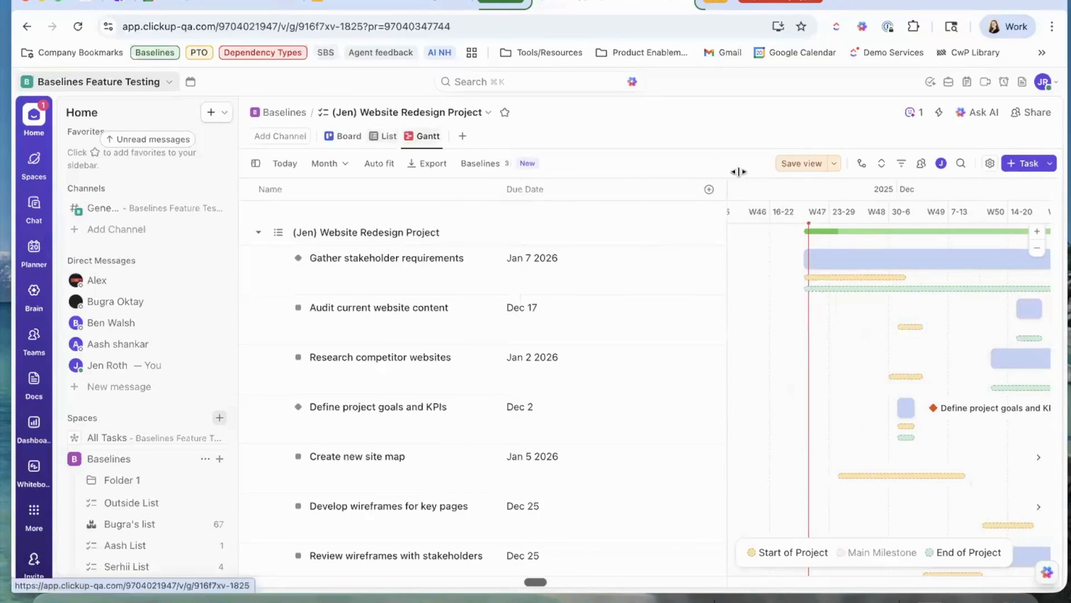
left_click(709, 189)
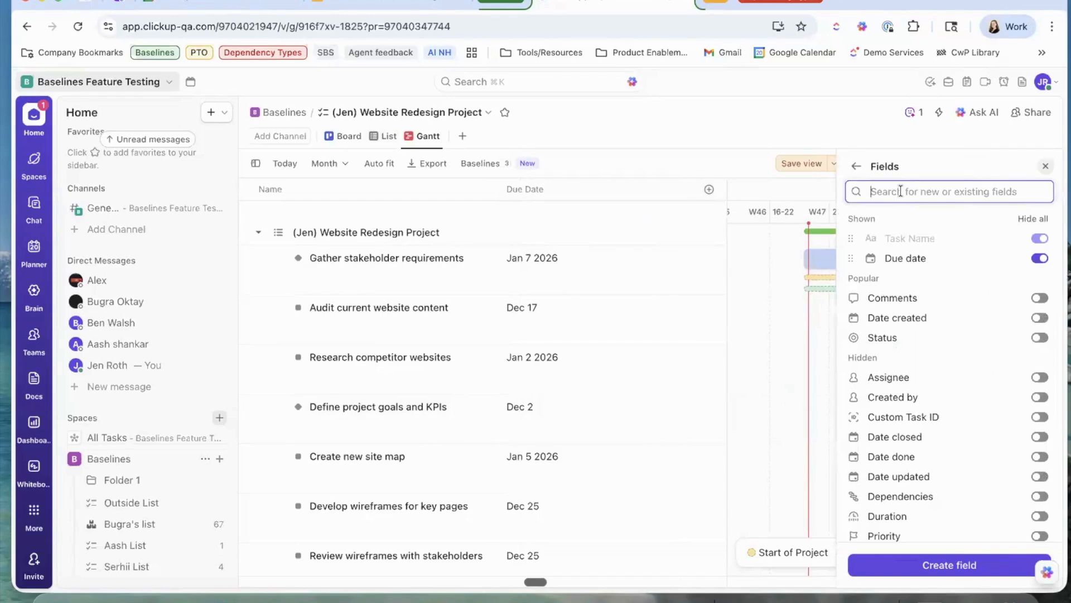
type("start")
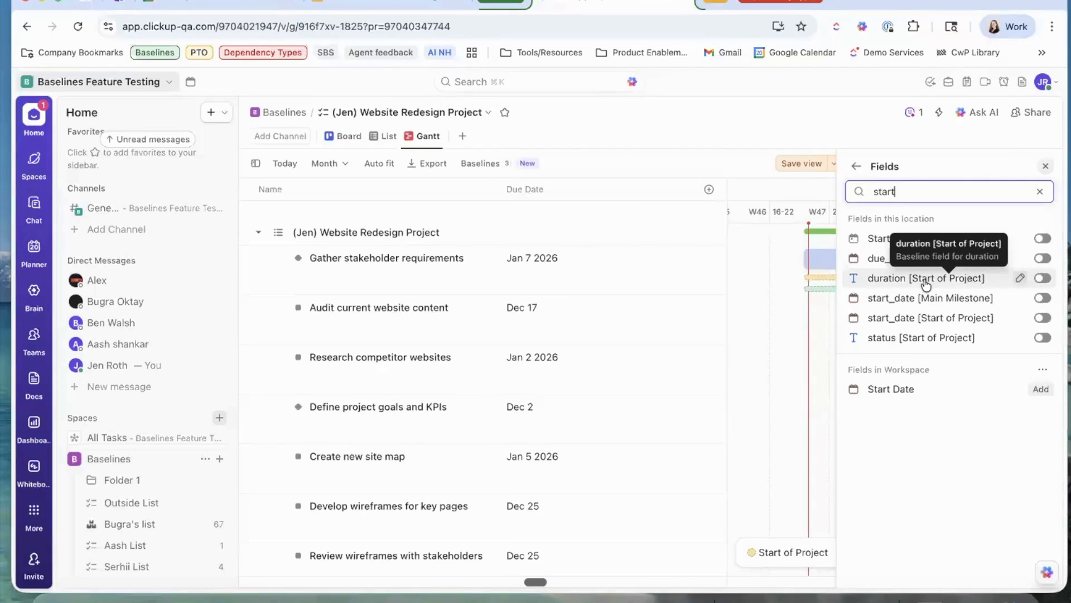
left_click(1043, 258)
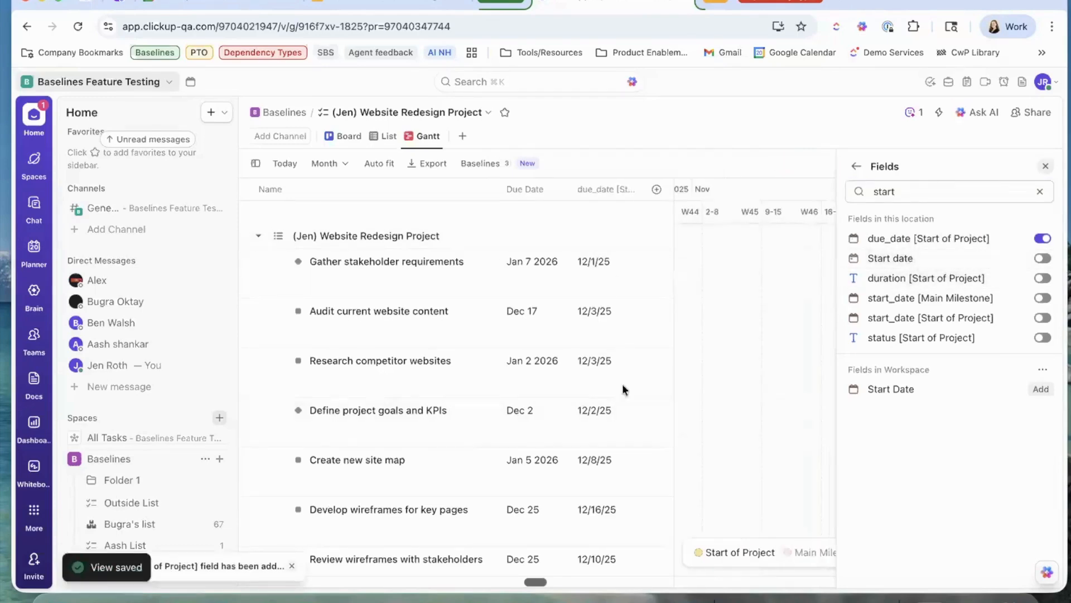
left_click(1043, 239)
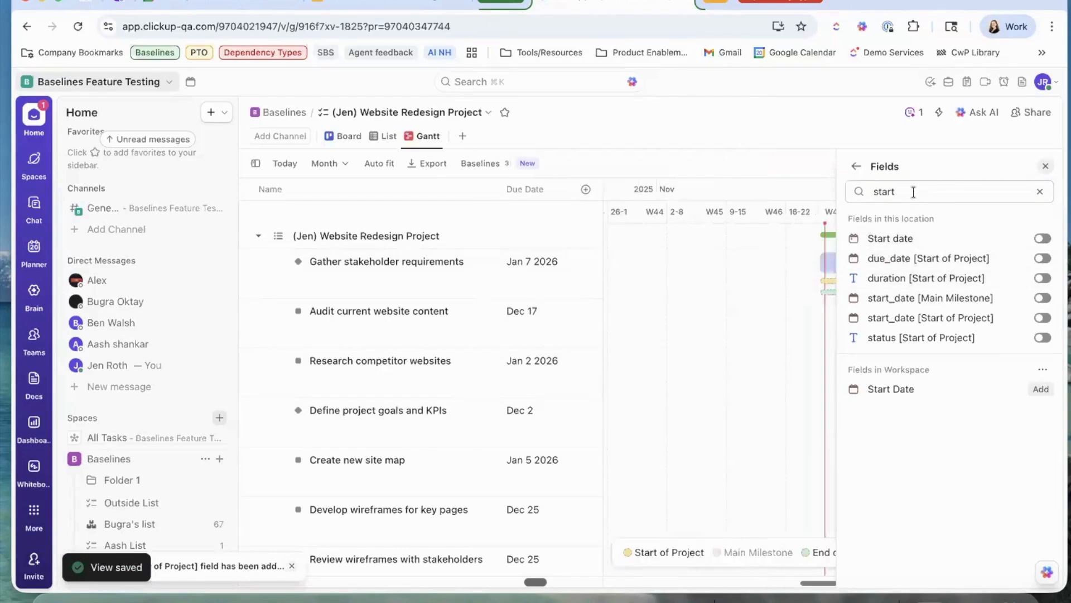
double_click(887, 192)
type("duration")
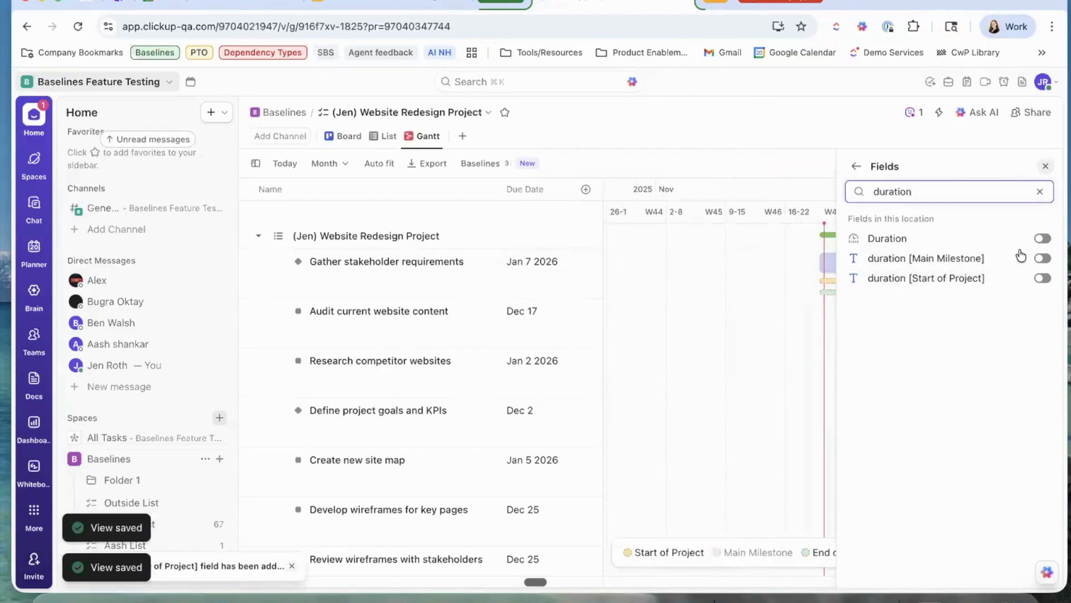
left_click(1043, 258)
left_click(1043, 278)
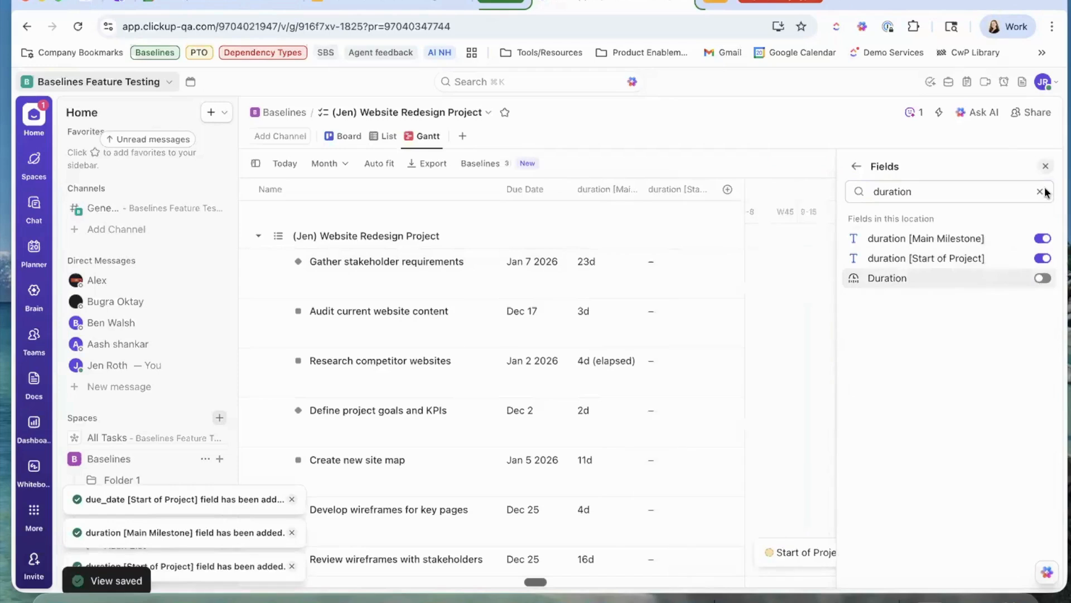
left_click(1045, 168)
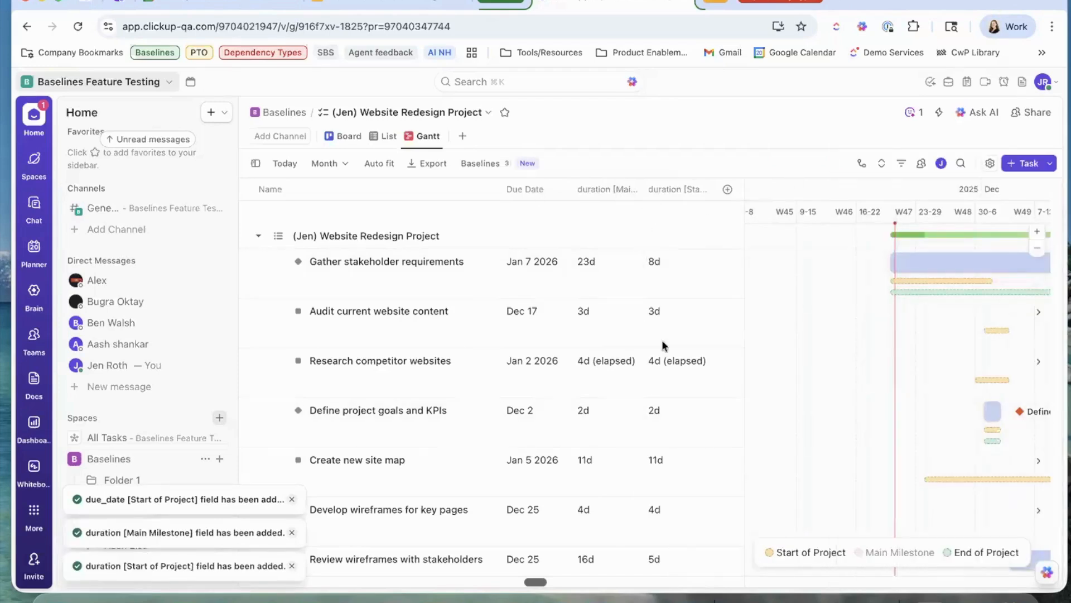
Move the duration [Start of Project] column before duration [Main Milestone] (8d, then 23d).
left_click(479, 163)
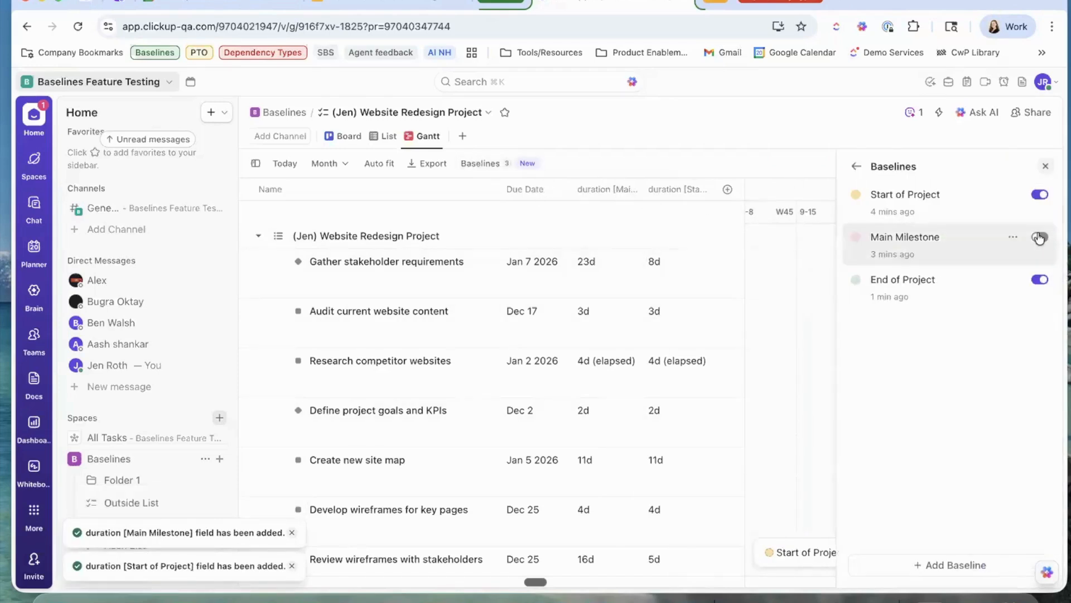
left_click(1045, 167)
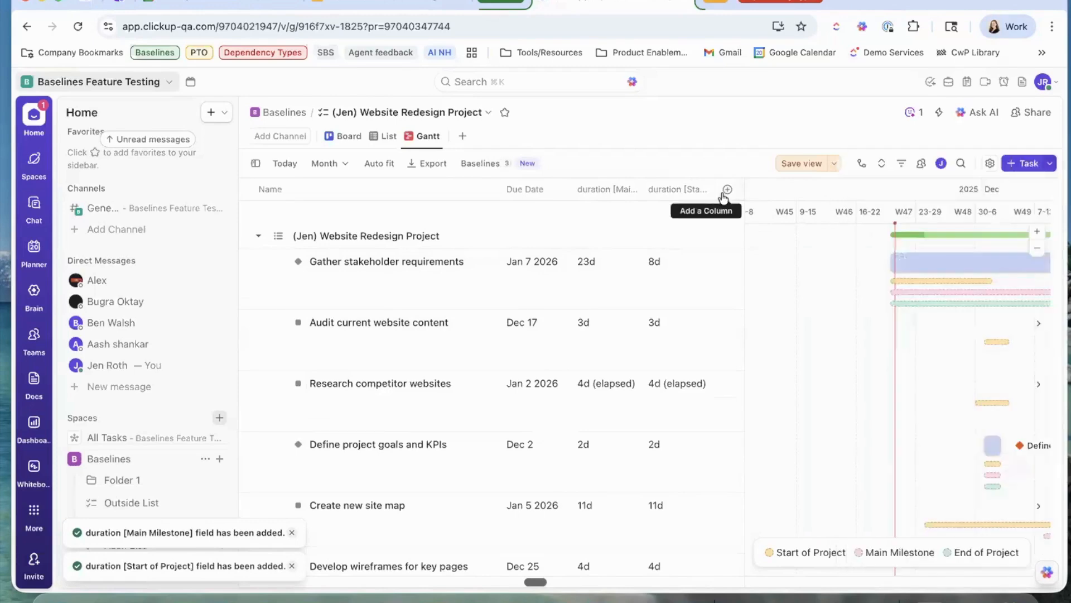
left_click(728, 189)
type("duration")
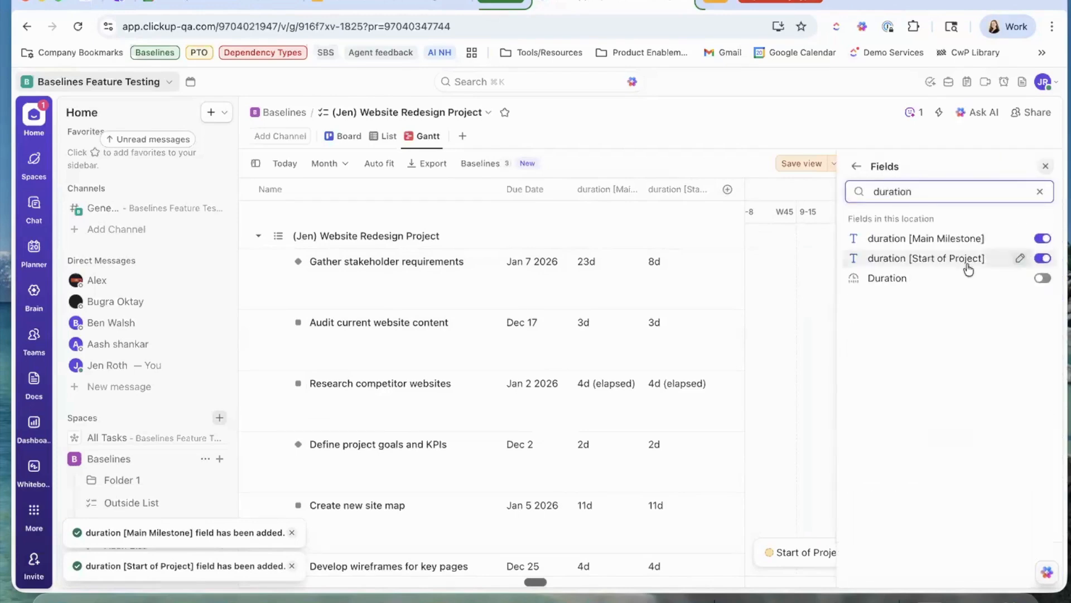
left_click(1040, 191)
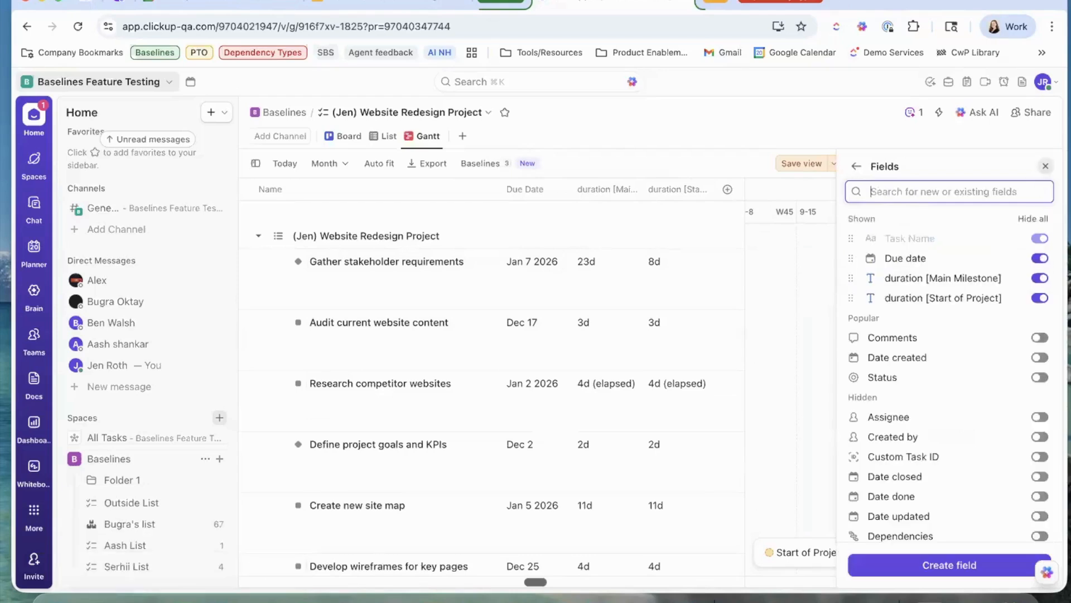
left_click(1048, 166)
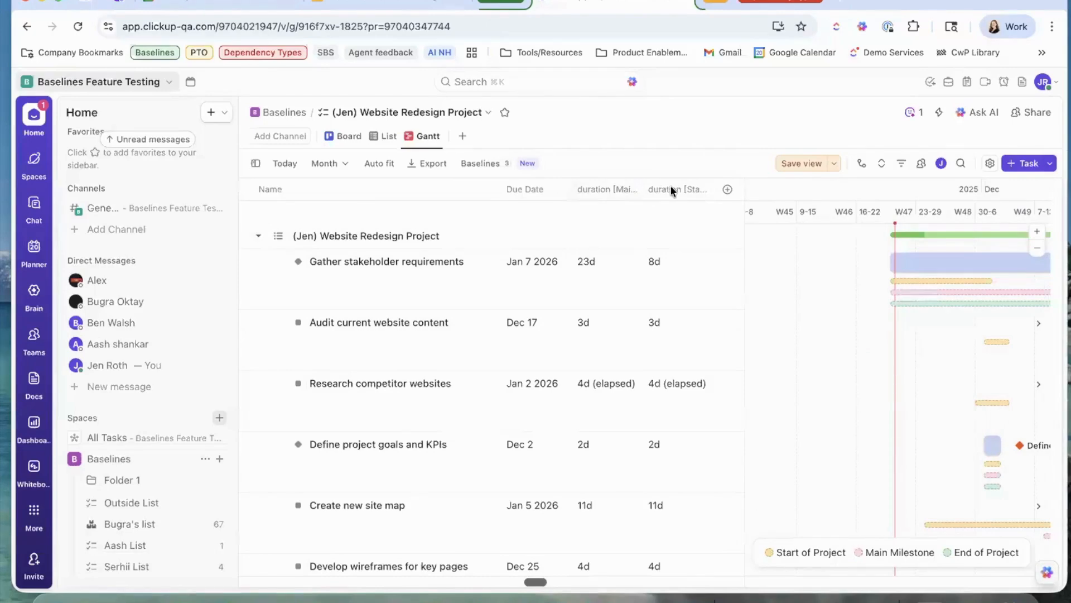
left_click_drag(669, 188, 595, 184)
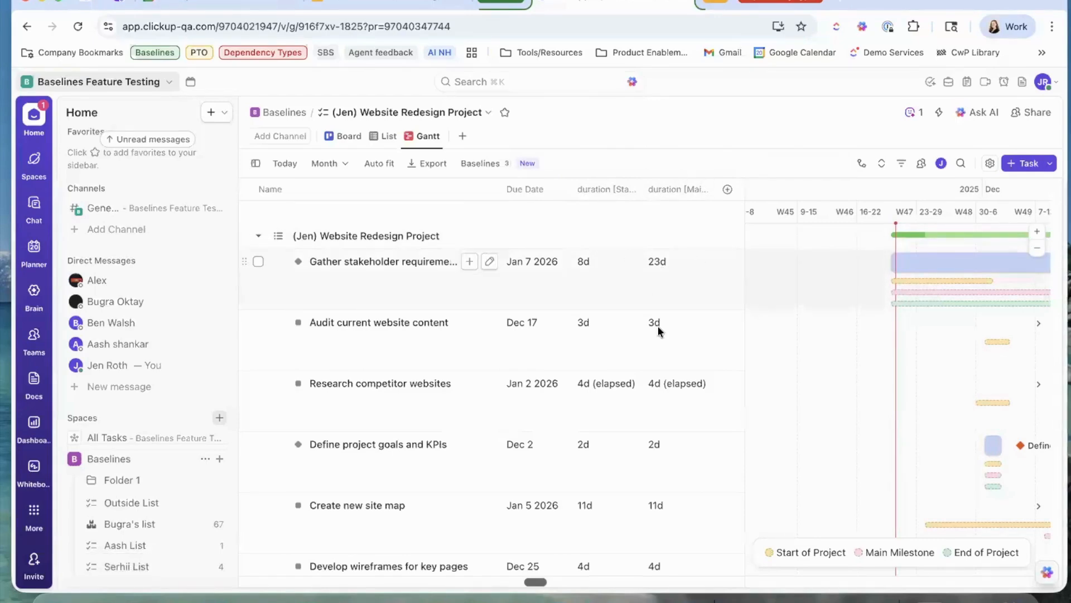
scroll(658, 326, "down", 3)
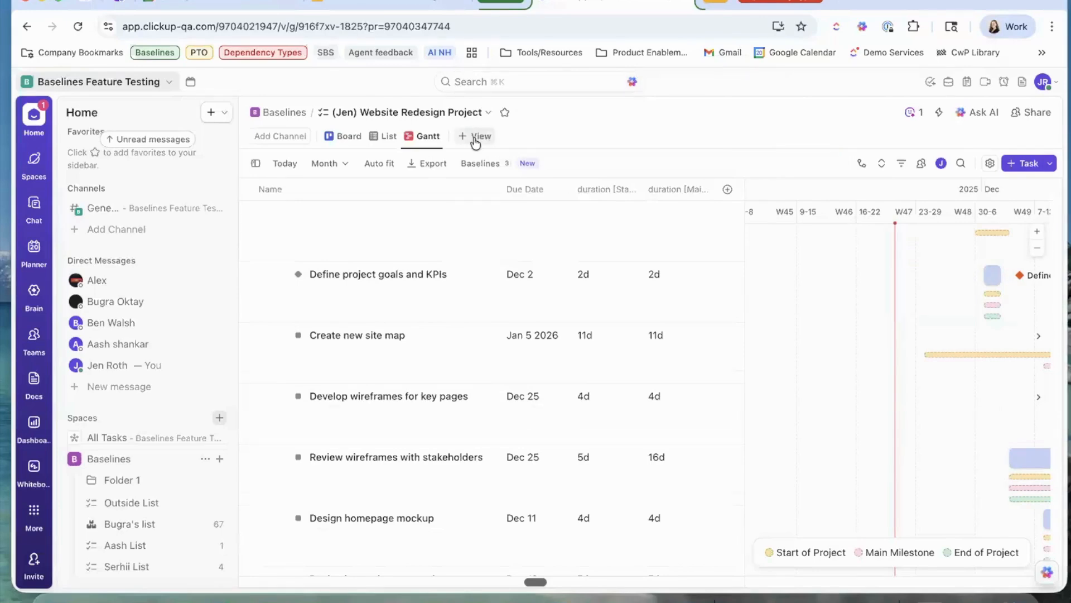
Switch the project to List view and show closed tasks.
left_click(388, 138)
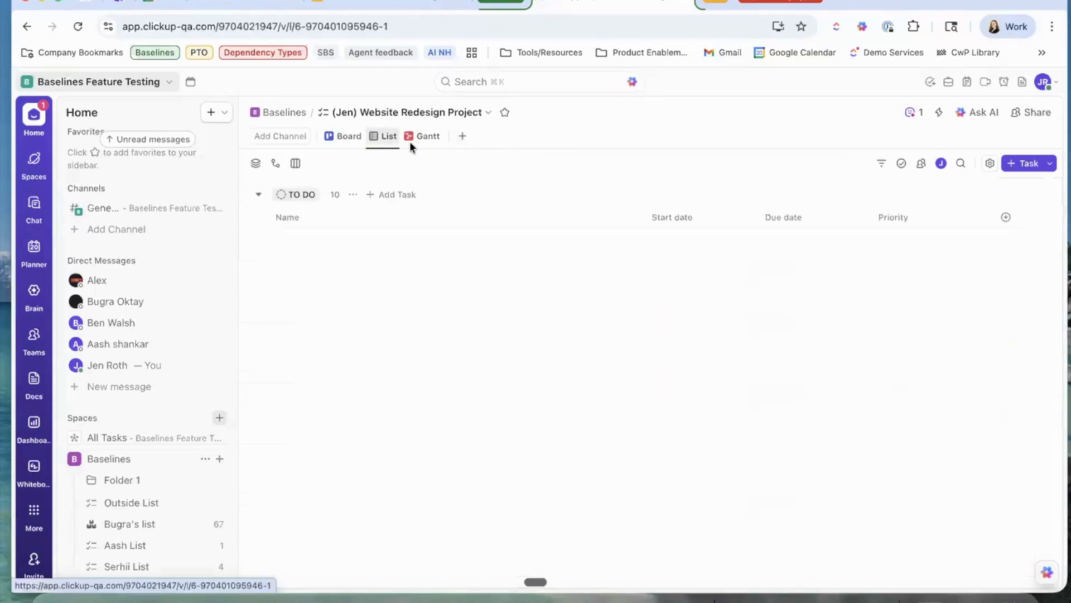
left_click(901, 163)
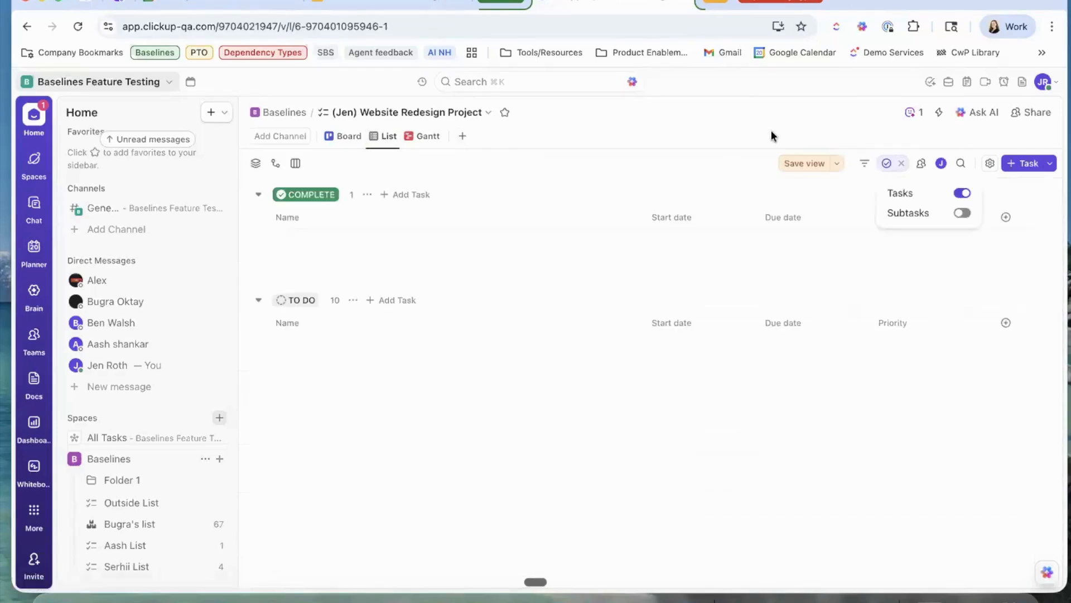
left_click(915, 112)
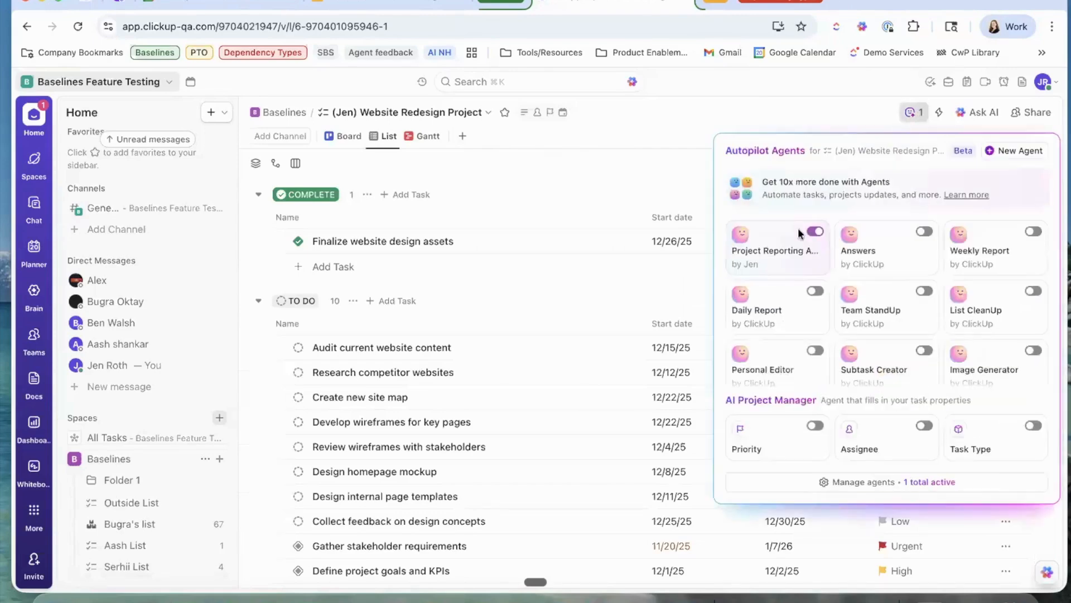
left_click(561, 185)
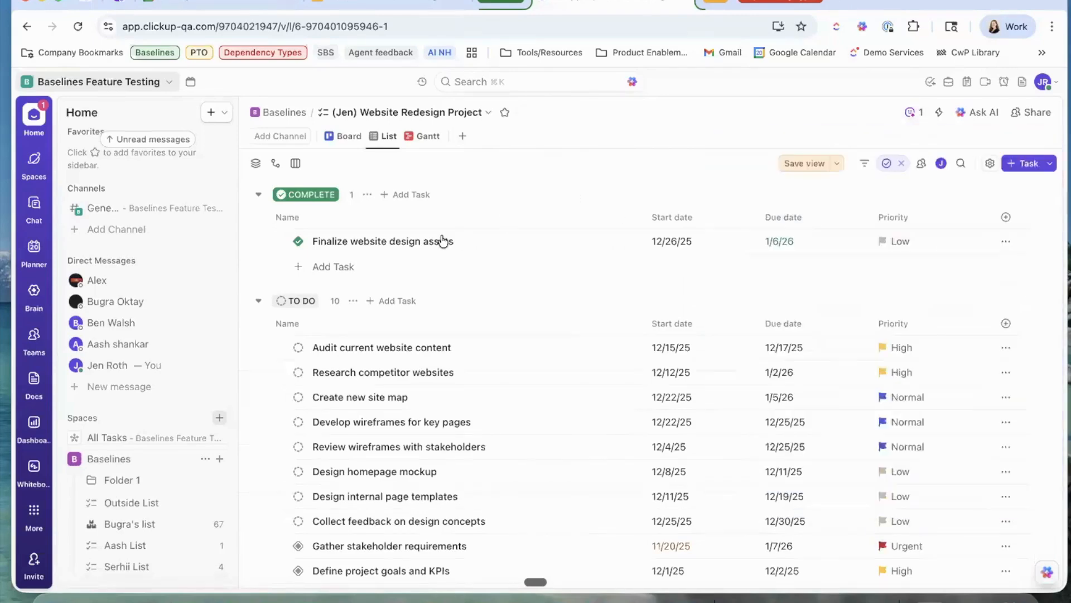
Open the Finalize website design assets milestone and scroll through its details.
left_click(443, 240)
scroll(883, 294, "up", 4)
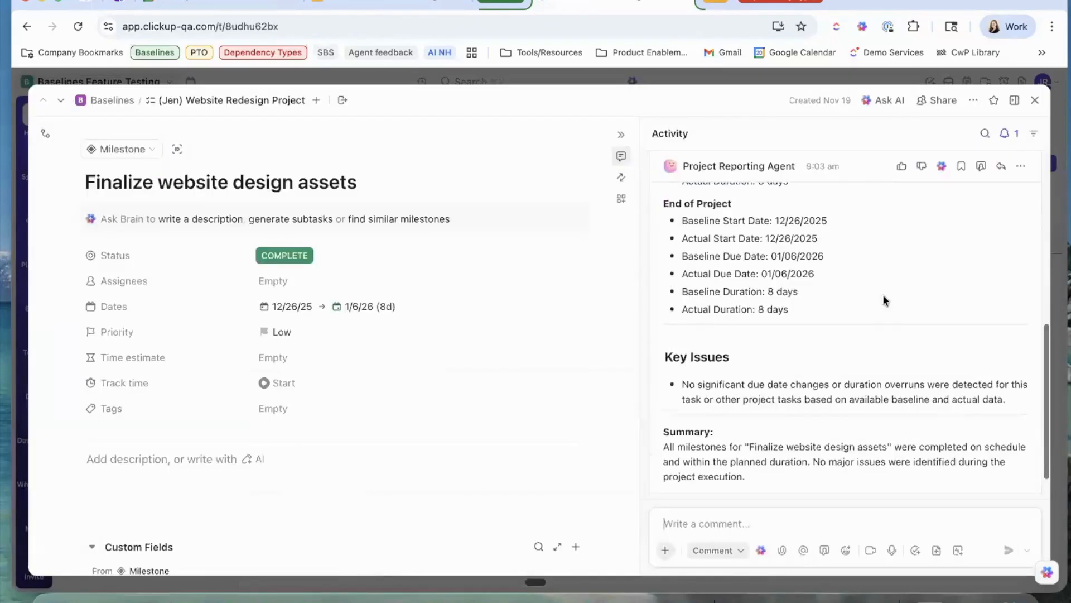
scroll(883, 294, "up", 3)
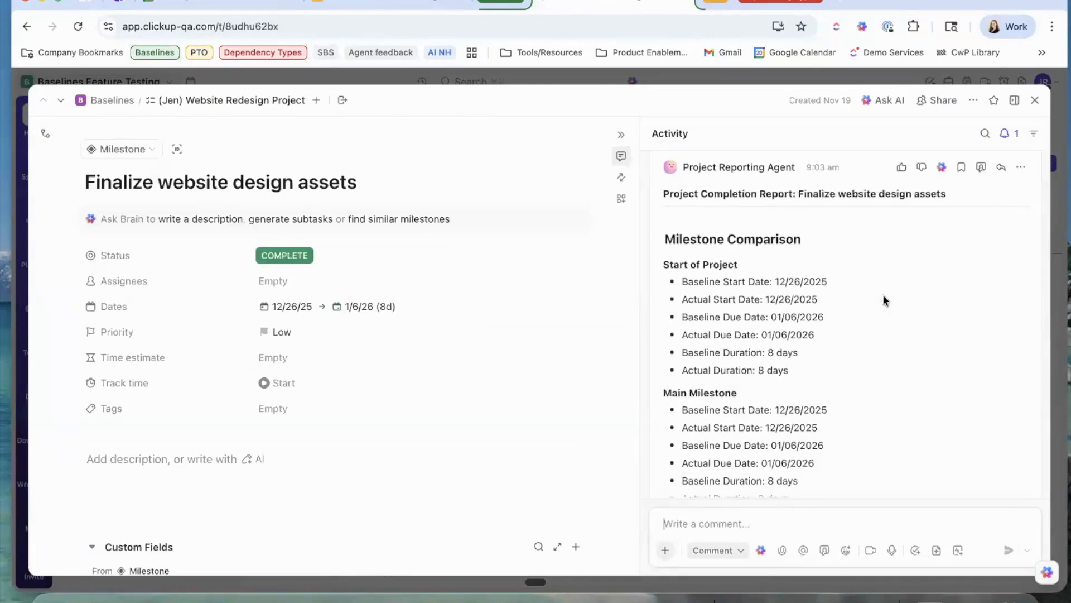
scroll(883, 294, "up", 1)
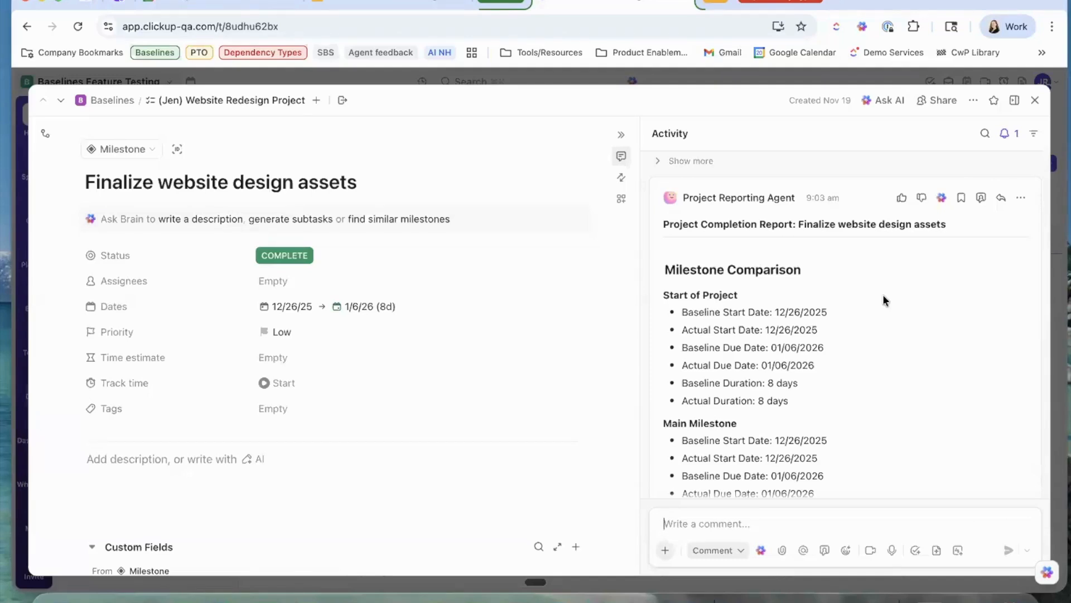
scroll(884, 296, "down", 1)
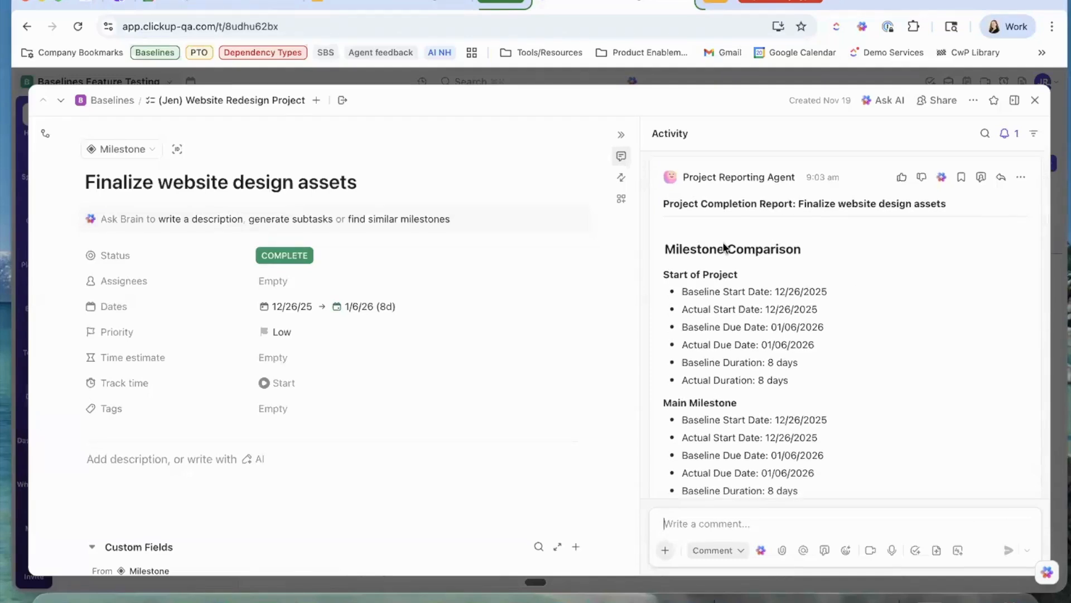
scroll(724, 249, "down", 1)
left_click_drag(682, 261, 830, 287)
scroll(830, 287, "down", 3)
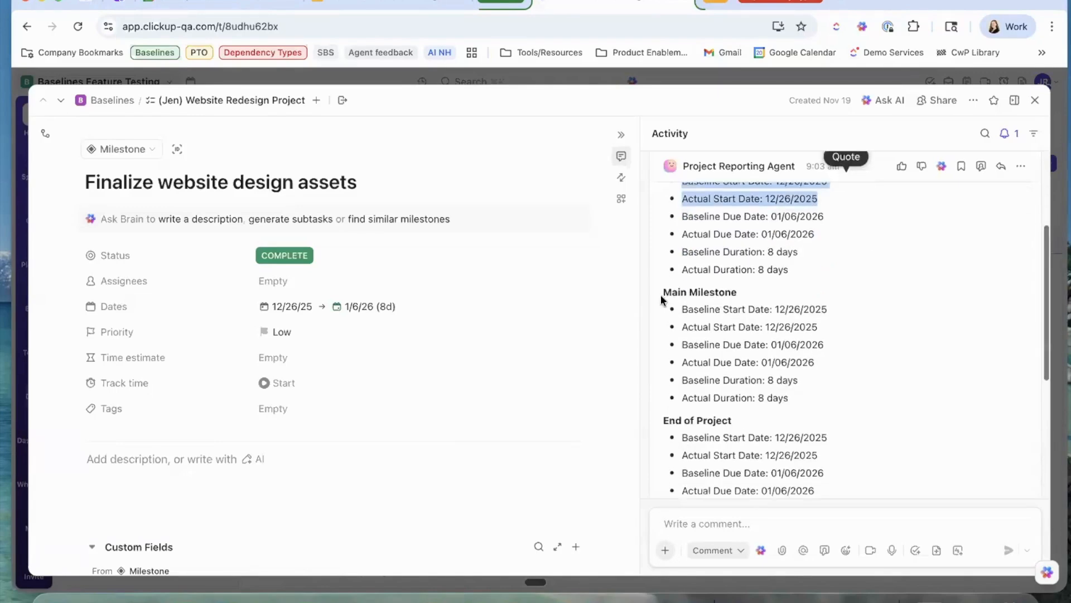
Read the Project Reporting Agent's baseline comparison reporting no major issues, then close the milestone.
scroll(685, 272, "up", 4)
scroll(693, 293, "down", 3)
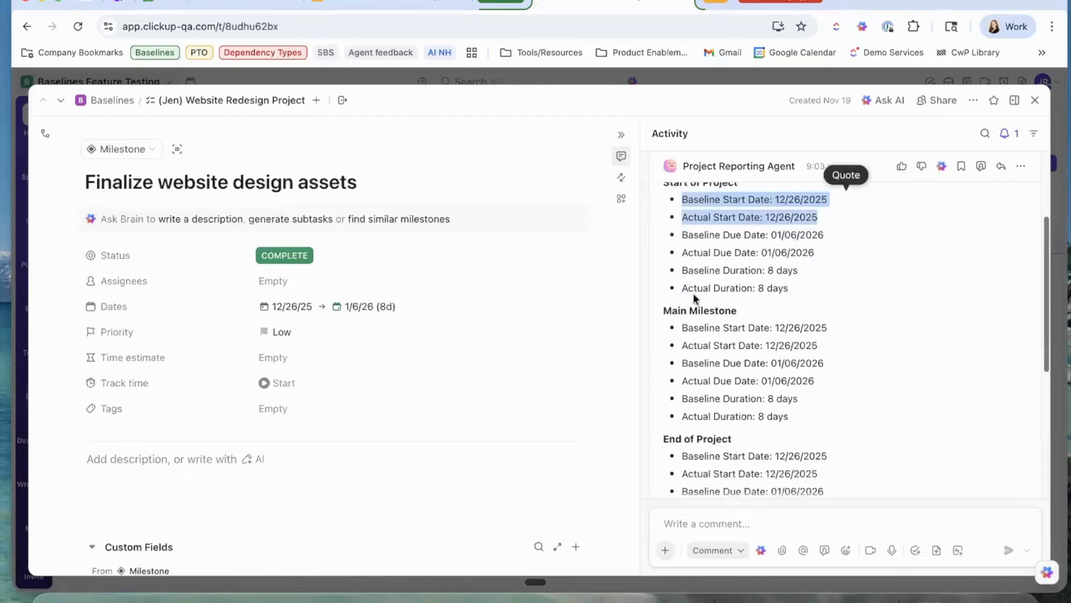
scroll(693, 293, "down", 5)
scroll(691, 306, "down", 5)
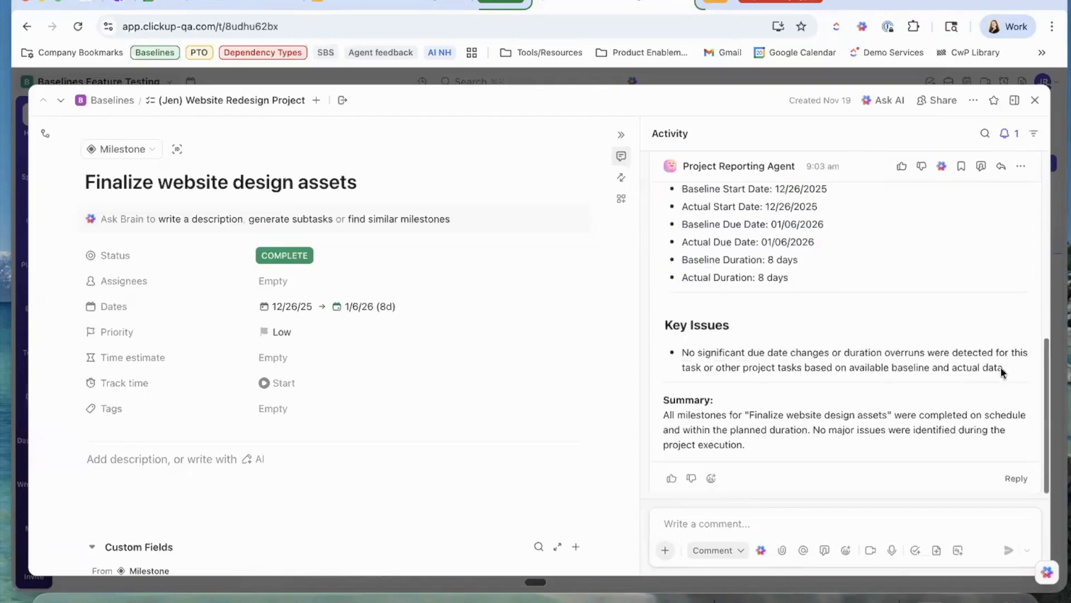
left_click_drag(1002, 368, 662, 330)
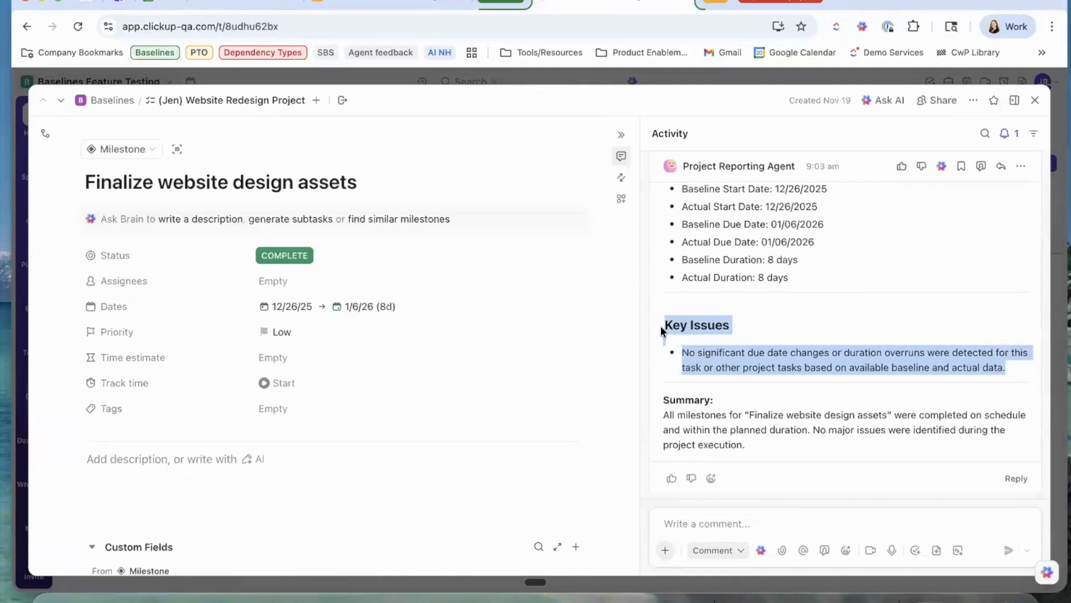
left_click(737, 333)
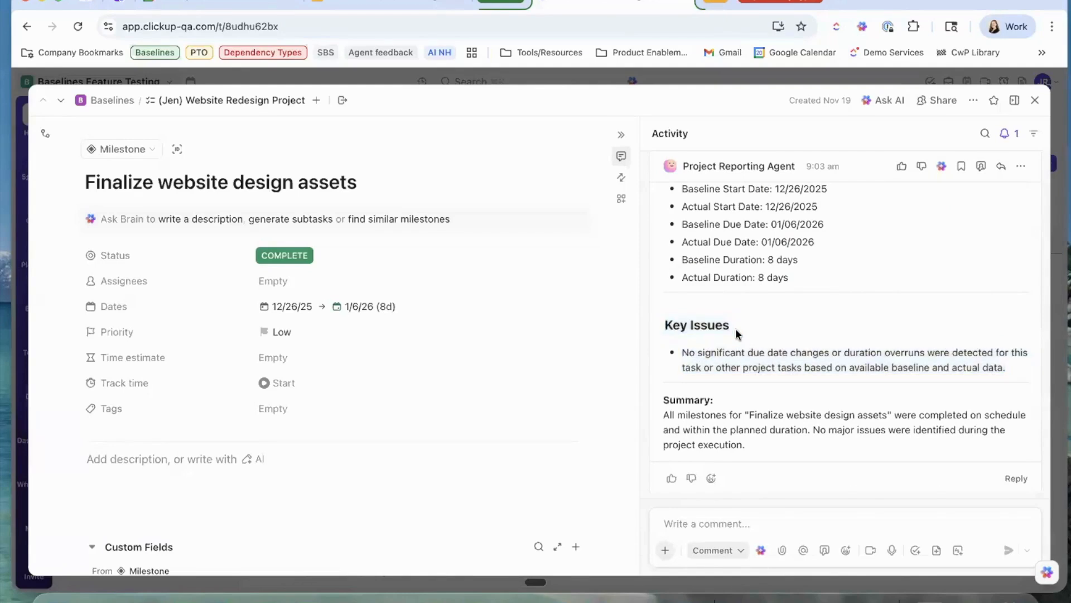
left_click(1035, 104)
On the Website Redesign Gantt, hide the Due date and both duration columns, leaving only task names.
left_click(429, 137)
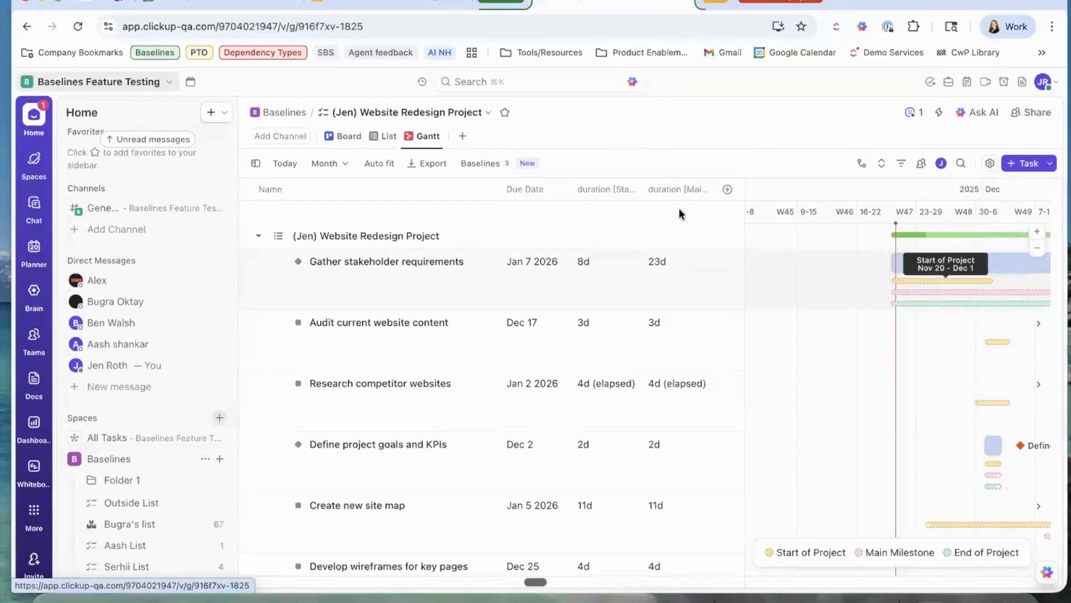
left_click(727, 190)
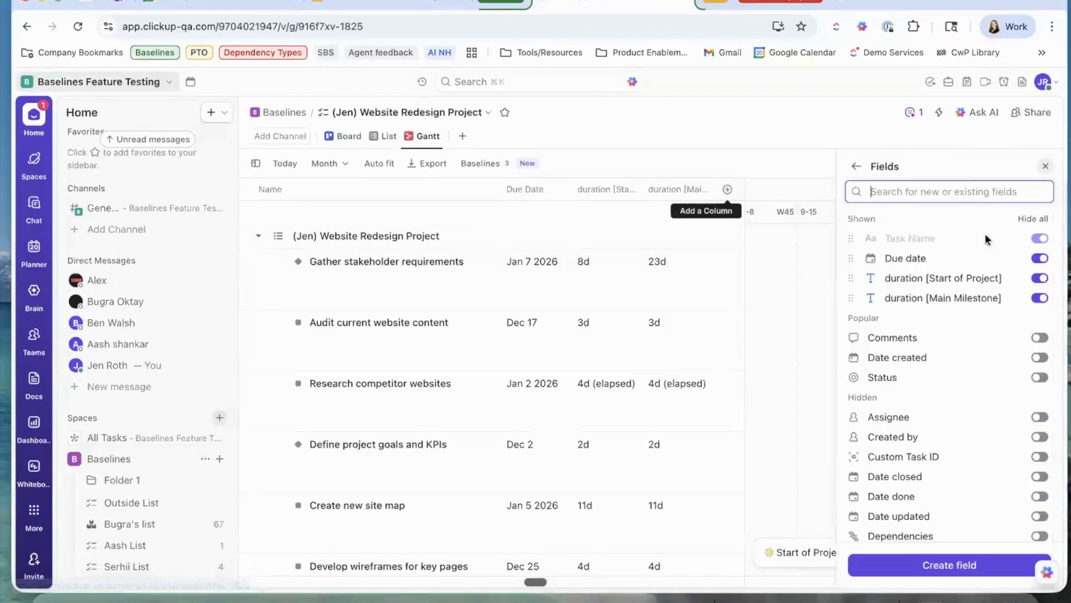
left_click(1040, 277)
left_click(1040, 277)
left_click(1040, 260)
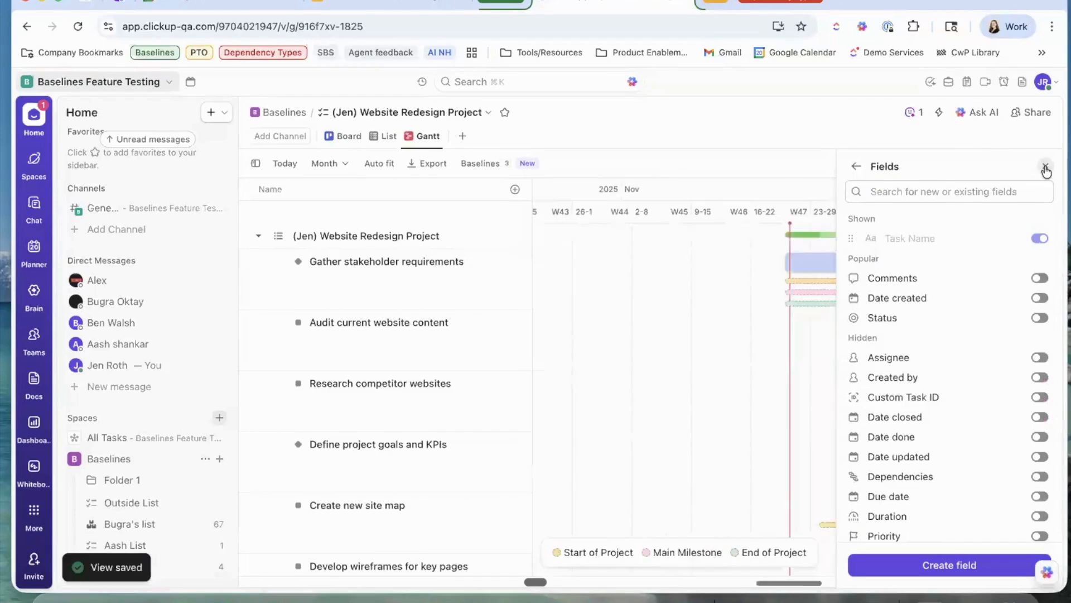
left_click(1046, 166)
scroll(844, 293, "right", 2)
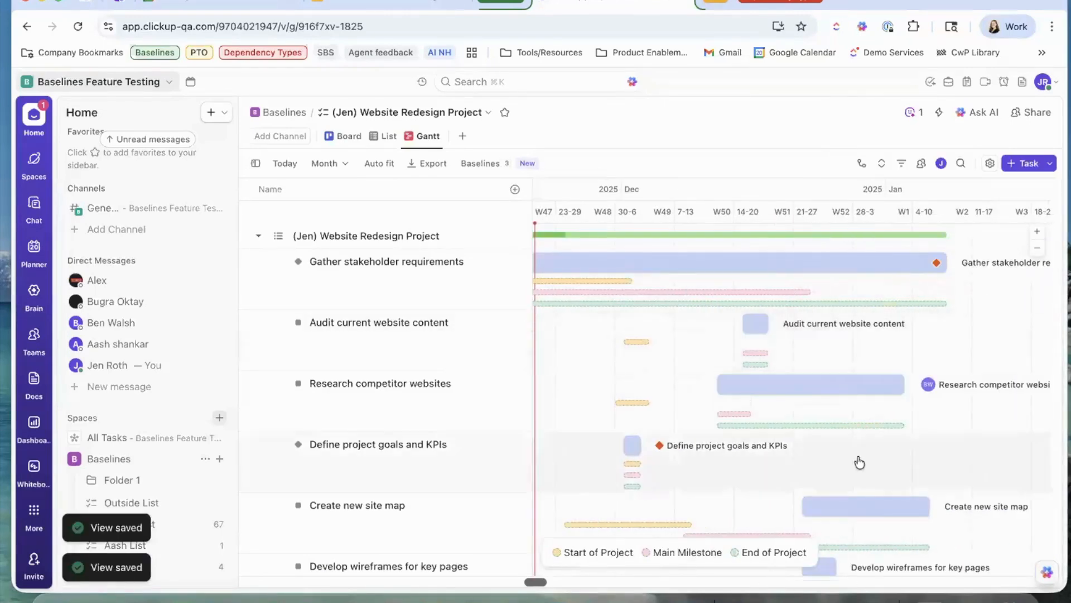
left_click(986, 167)
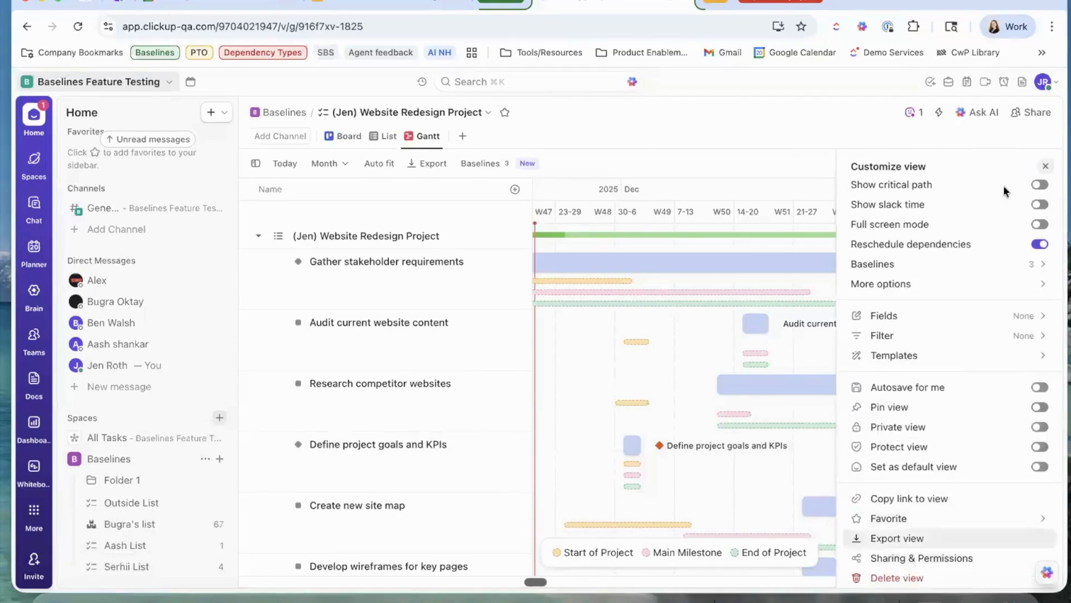
Export the Gantt as a PDF headed 'jen test for demo' and save gantt (2).pdf to Downloads.
left_click(1045, 165)
left_click(993, 159)
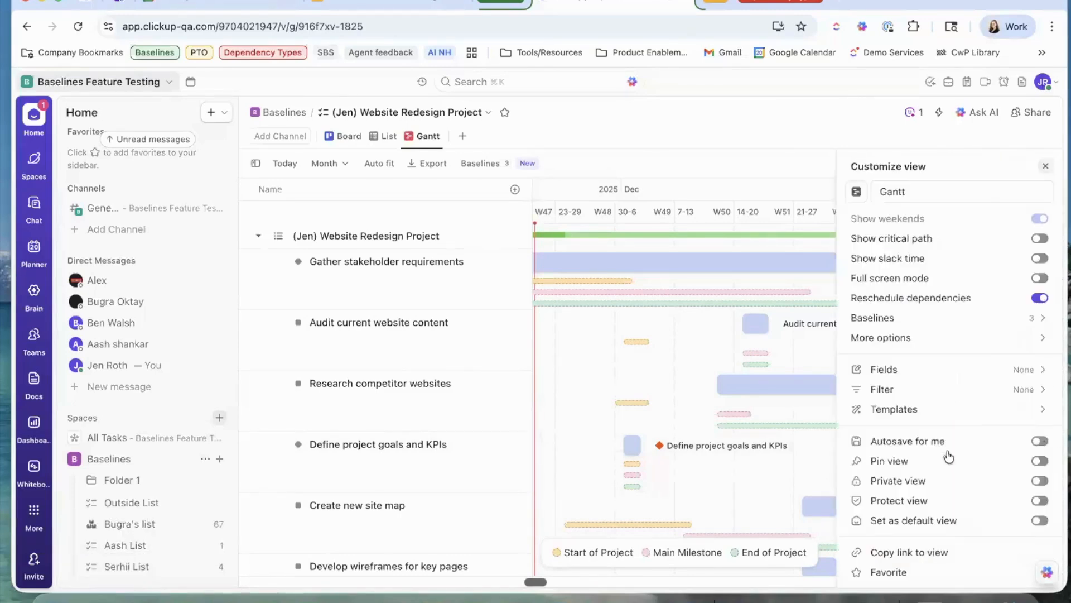
scroll(895, 549, "down", 2)
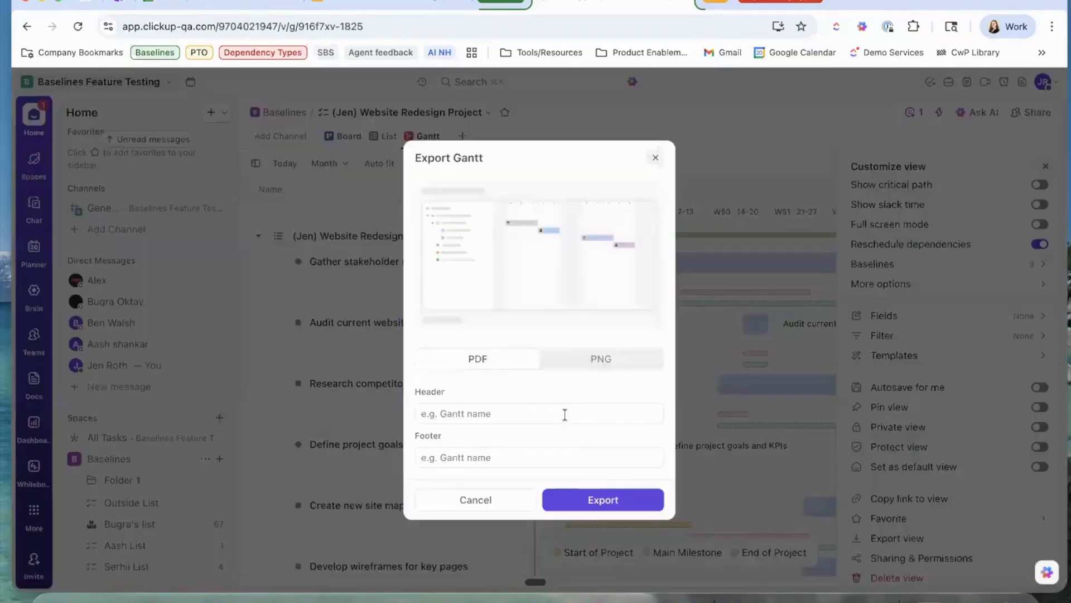
left_click(564, 414)
type("j")
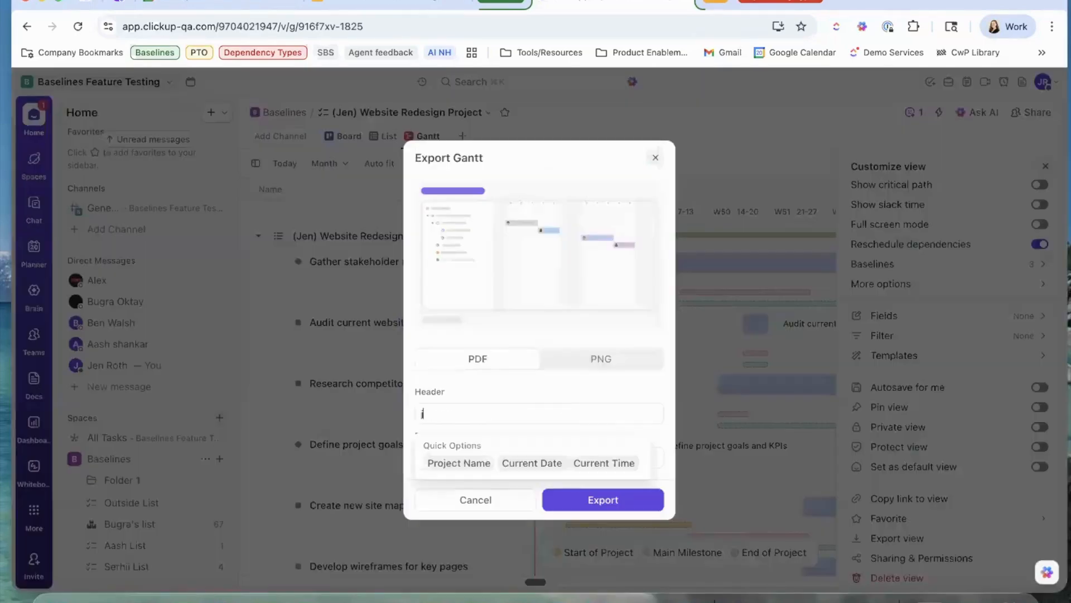
type("en test dor demo")
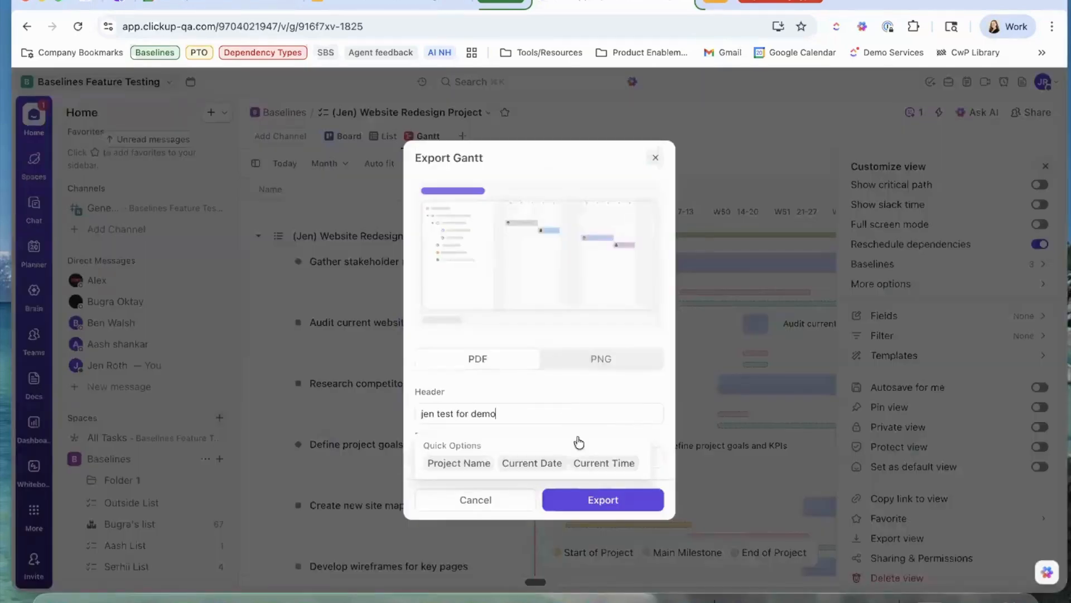
left_click(582, 500)
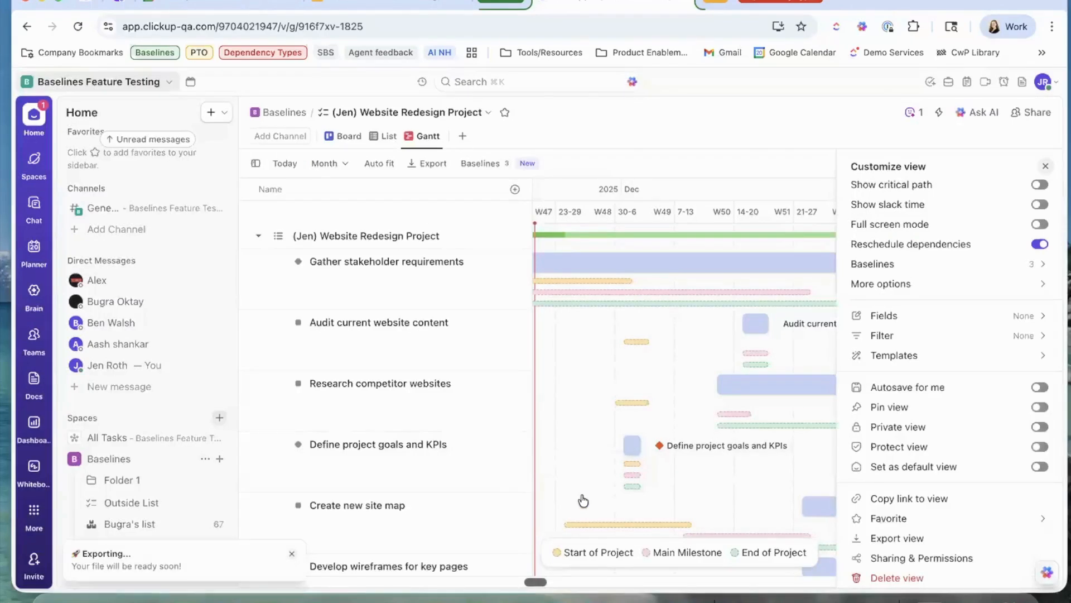
mouse_move(738, 305)
key("Return")
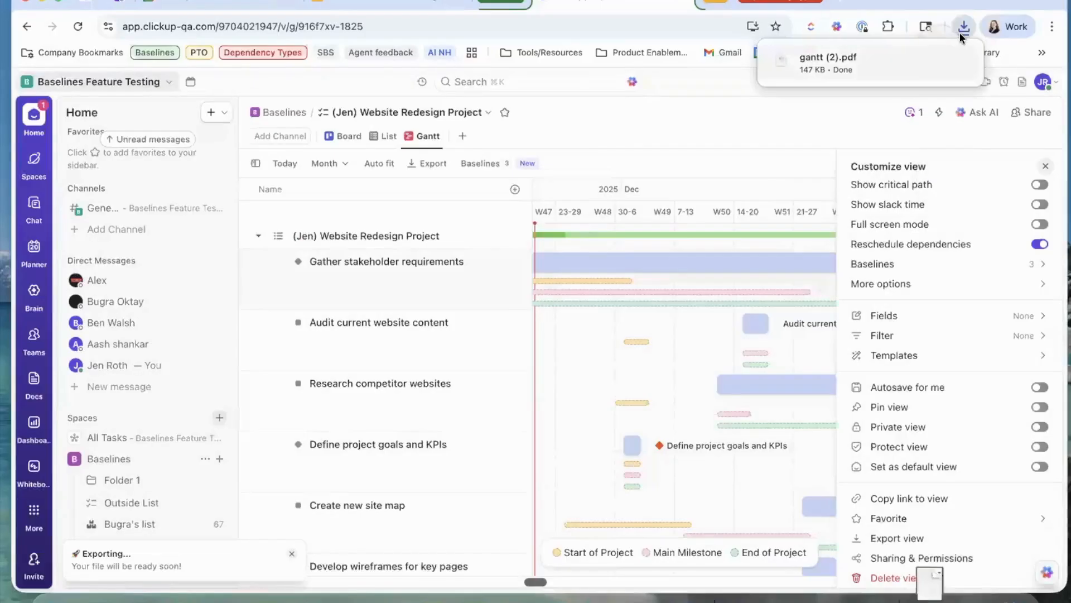
Open gantt (2).pdf from Chrome's downloads and scroll through the Gantt with its three baselines.
left_click(863, 62)
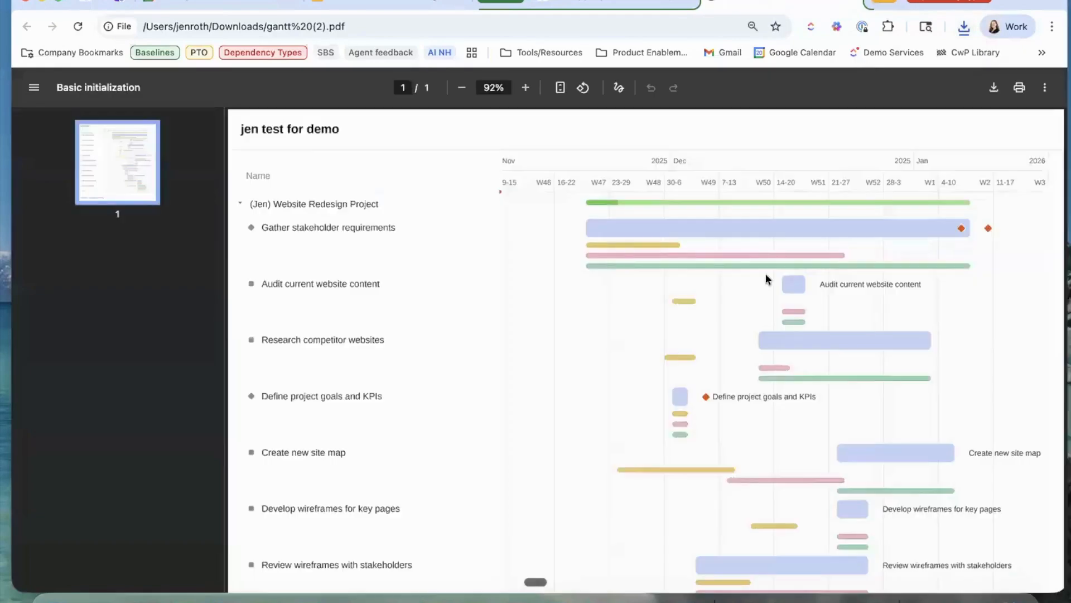
scroll(765, 283, "down", 5)
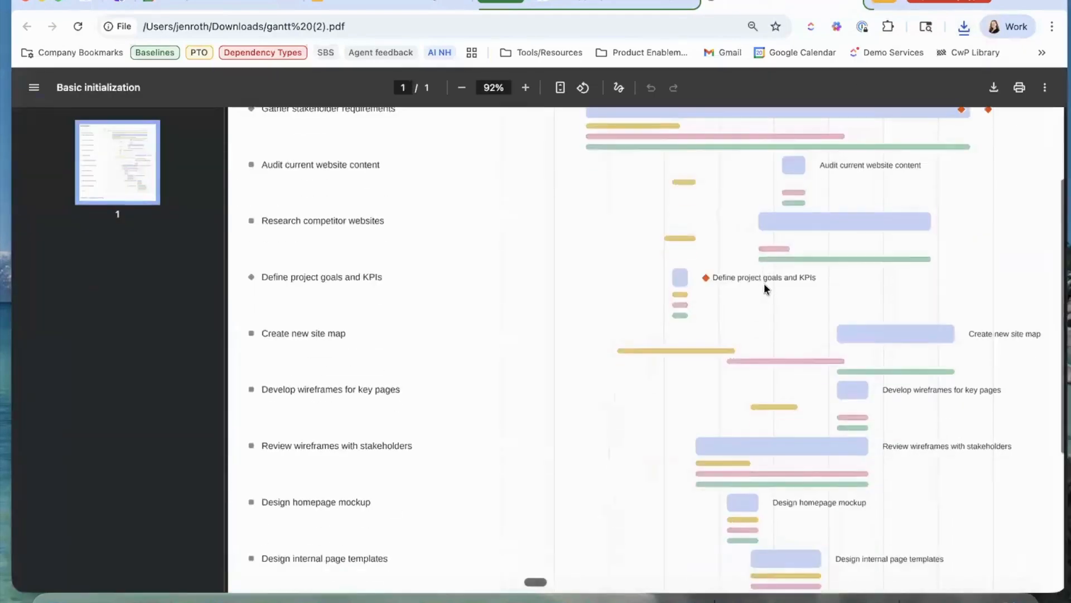
scroll(764, 283, "up", 5)
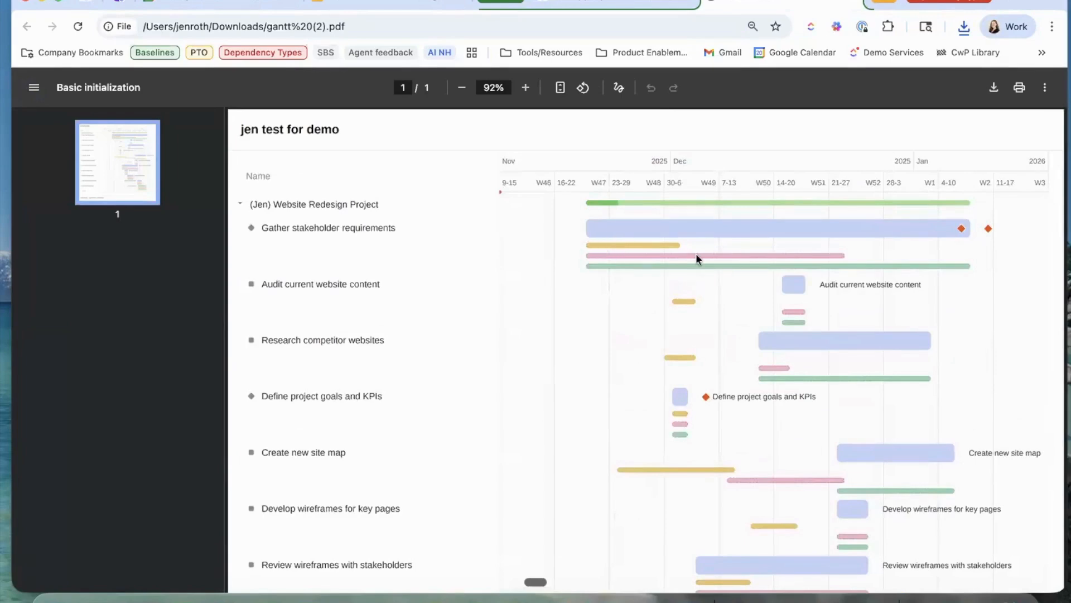
scroll(696, 253, "down", 2)
scroll(806, 400, "down", 4)
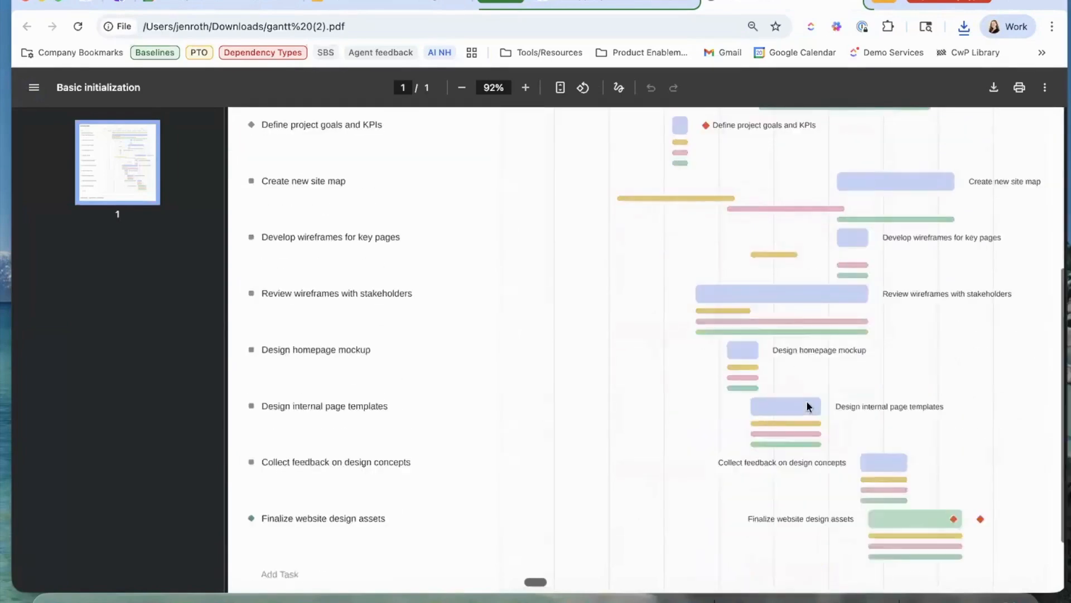
scroll(825, 162, "up", 6)
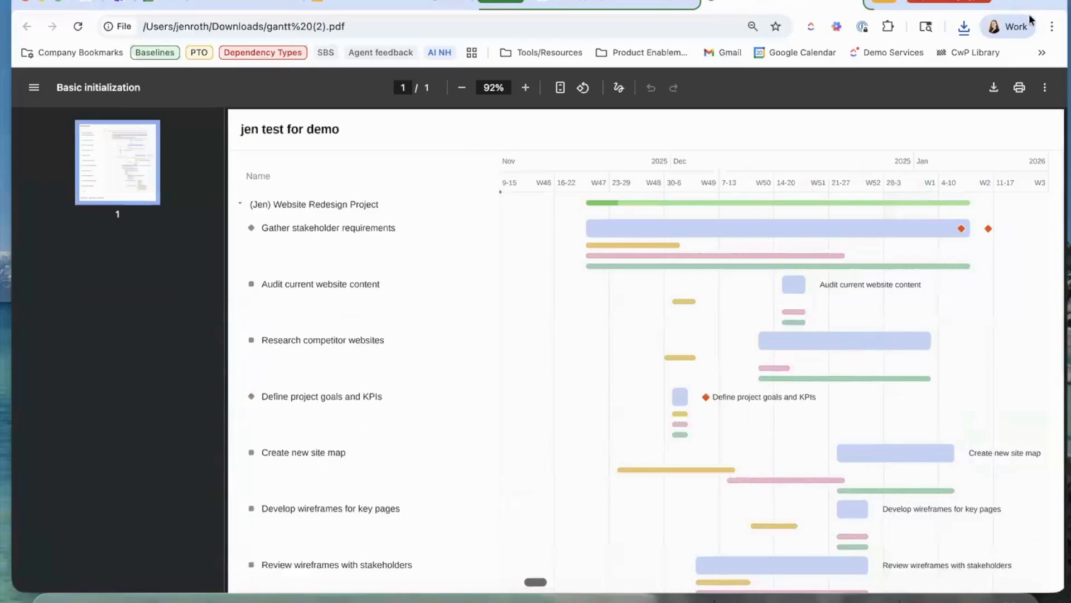